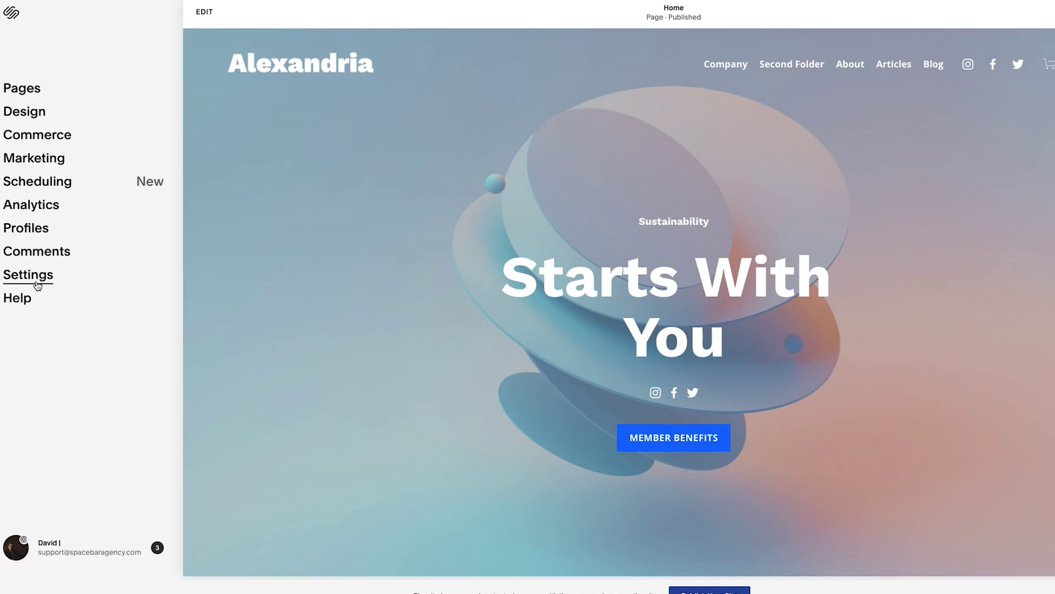
- Review the details of the site's built-in Squarespace domain in the domain settings
{"action": "left_click", "coordinate": [35, 278]}
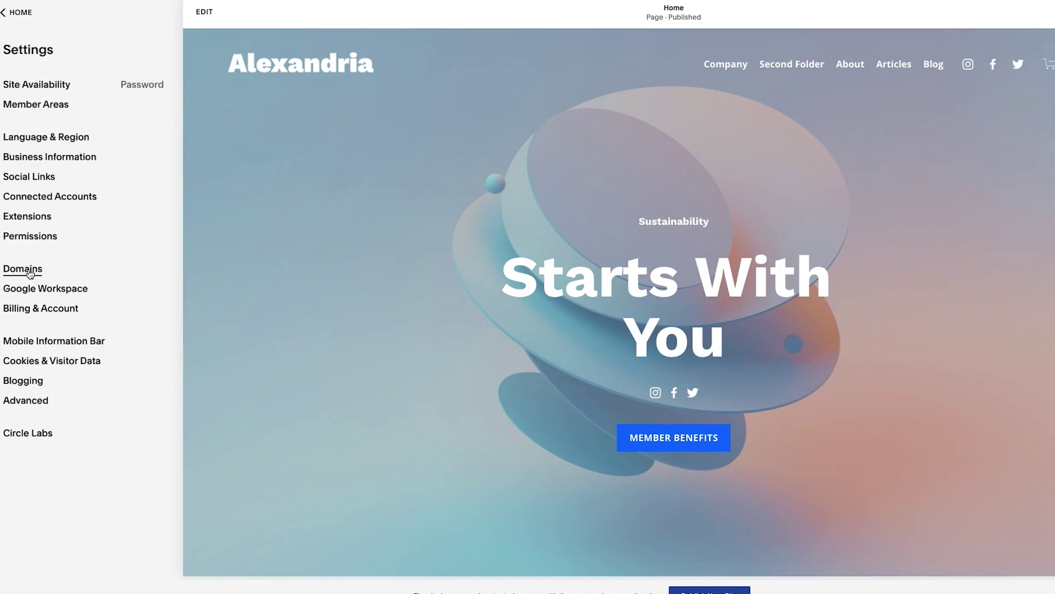
{"action": "left_click", "coordinate": [27, 270]}
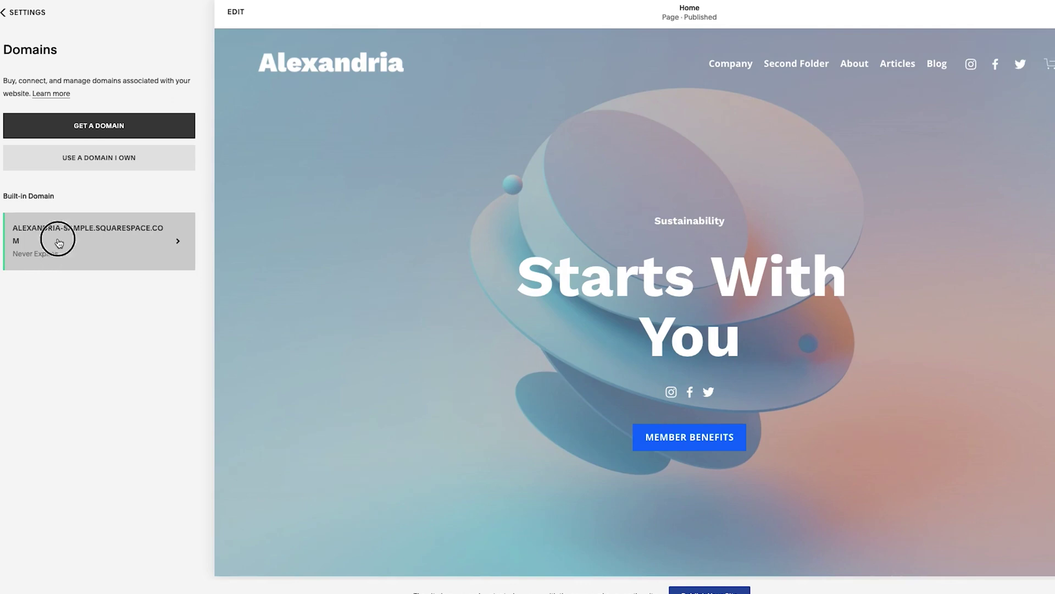
{"action": "left_click", "coordinate": [58, 244]}
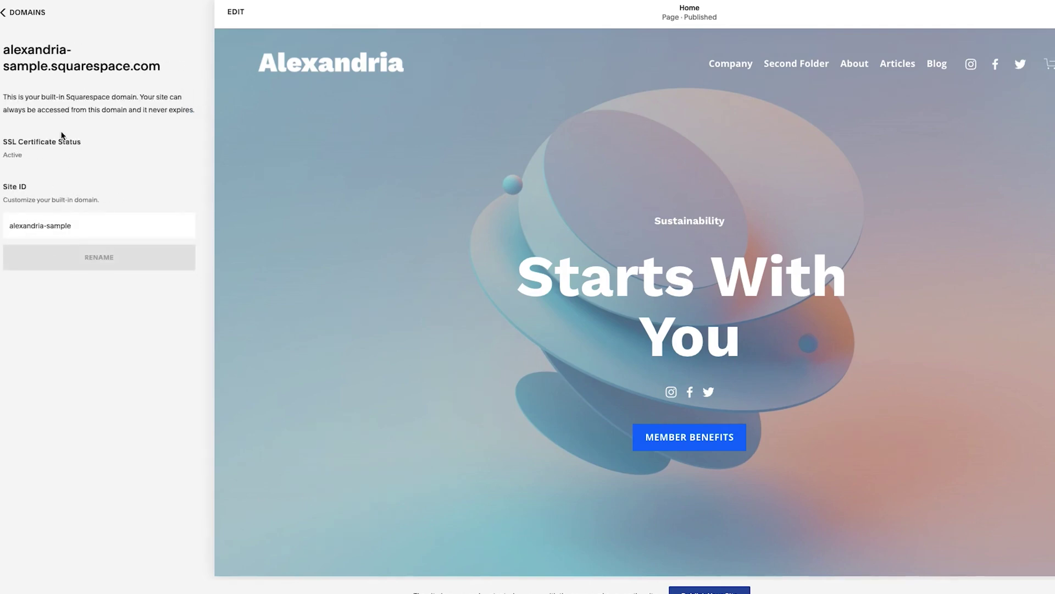
{"action": "left_click", "coordinate": [23, 13]}
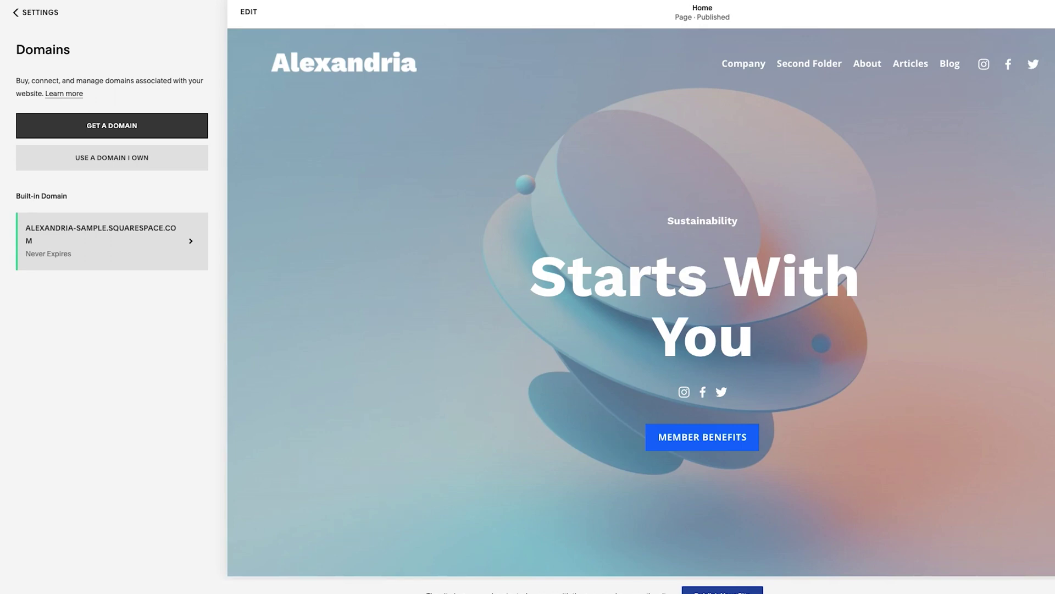
- Try to rename the built-in domain's site ID to alexandria-sample-NEW
{"action": "left_click", "coordinate": [101, 249]}
{"action": "type", "text": "-NEW"}
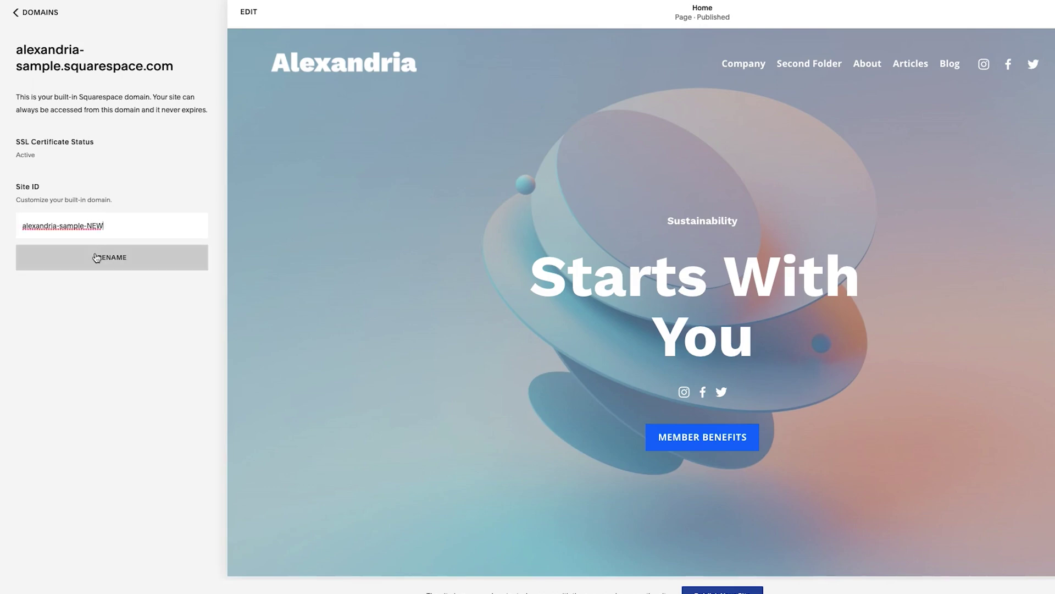
{"action": "left_click", "coordinate": [113, 262]}
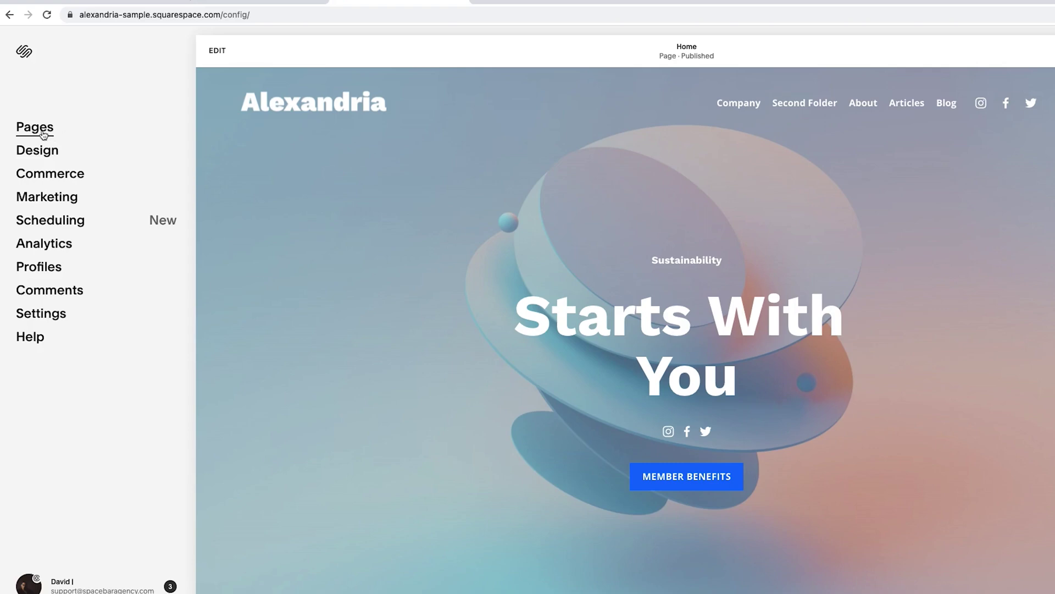
- Open the site's About Us page in full-screen preview and copy its full web address
{"action": "left_click", "coordinate": [41, 132]}
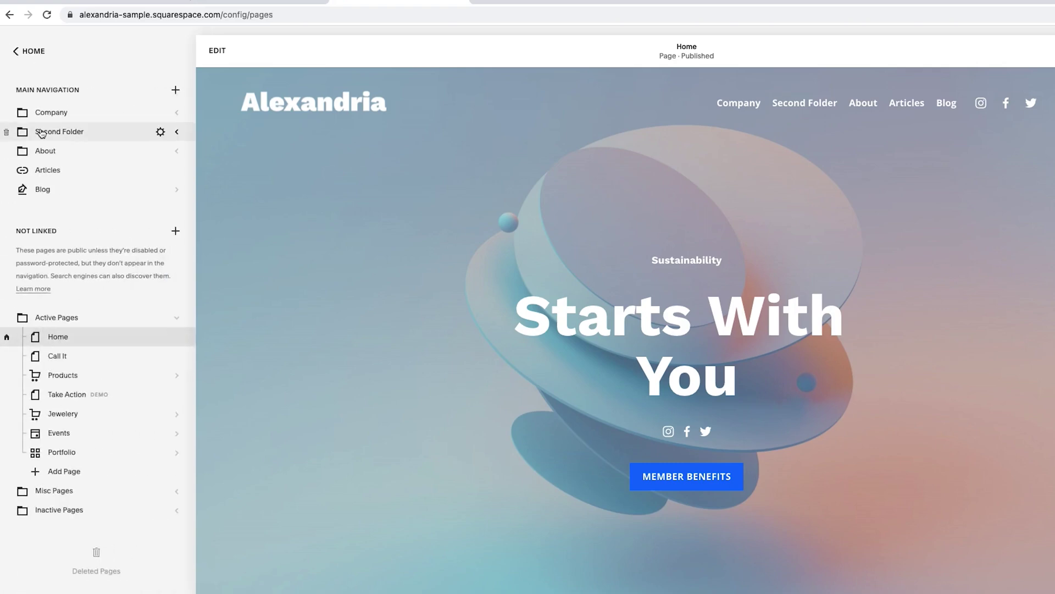
{"action": "mouse_move", "coordinate": [862, 104]}
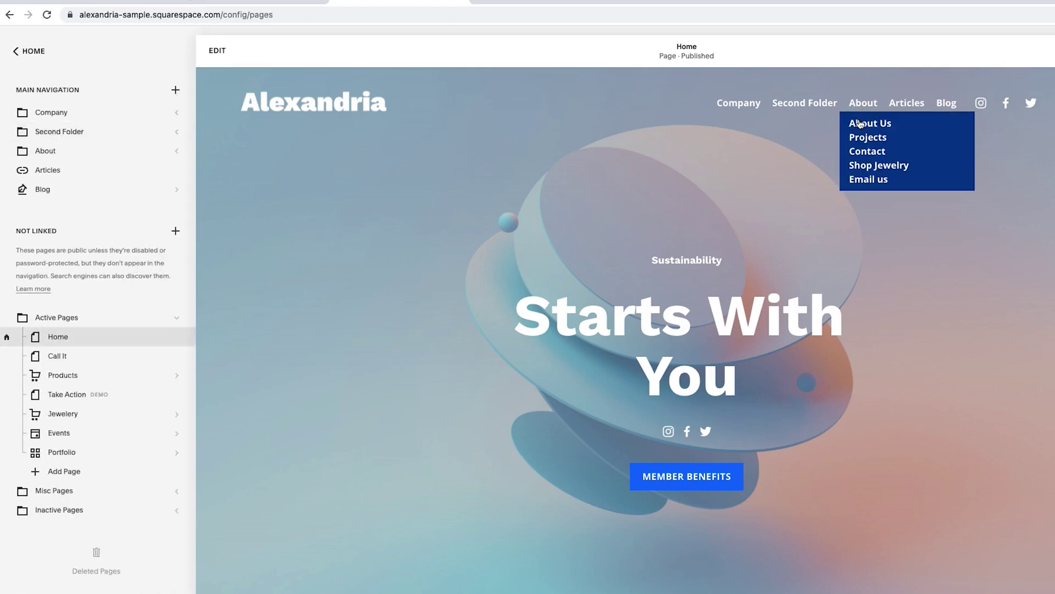
{"action": "left_click", "coordinate": [860, 124]}
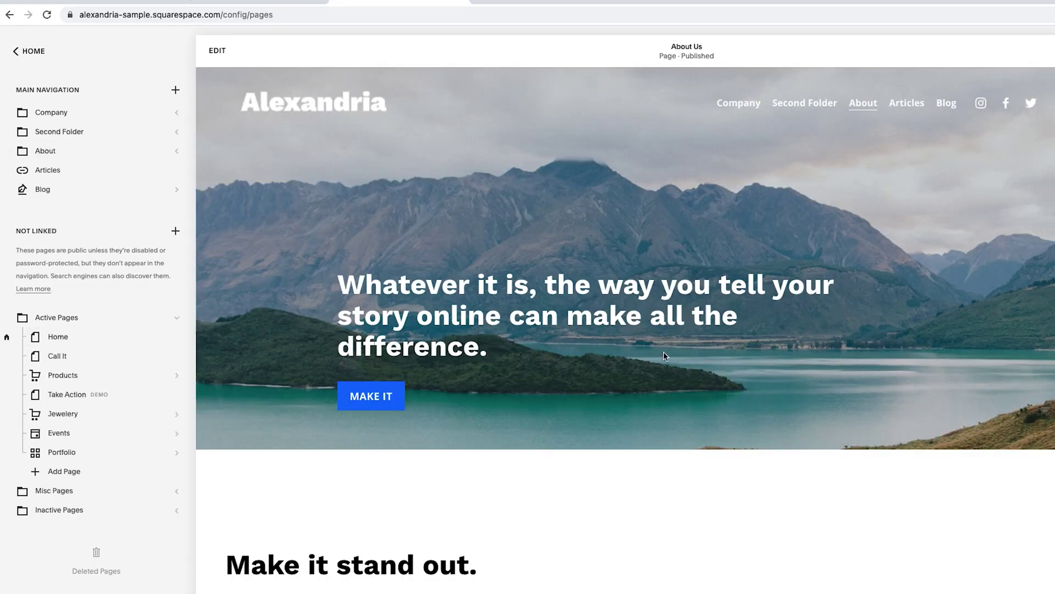
{"action": "key", "text": "Escape"}
{"action": "key", "text": "Escape"}
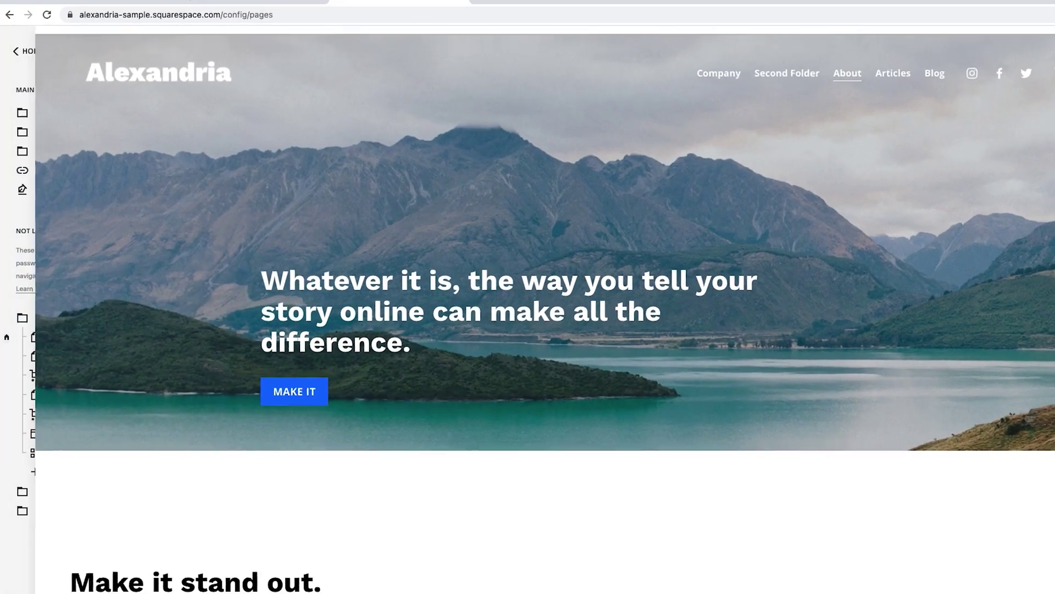
{"action": "key", "text": "Escape"}
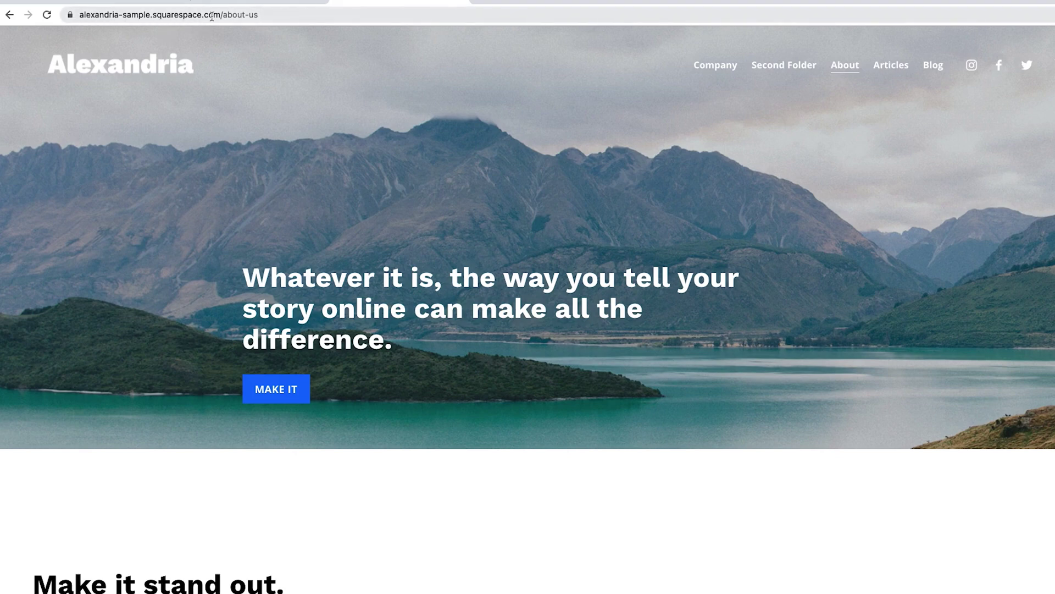
{"action": "key", "text": "Escape"}
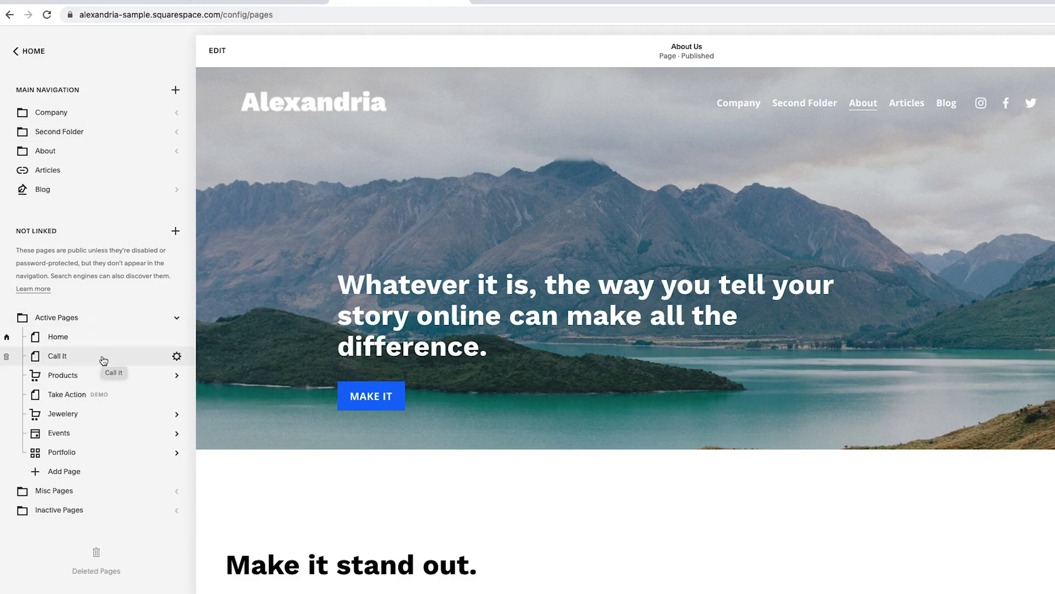
{"action": "key", "text": "Escape"}
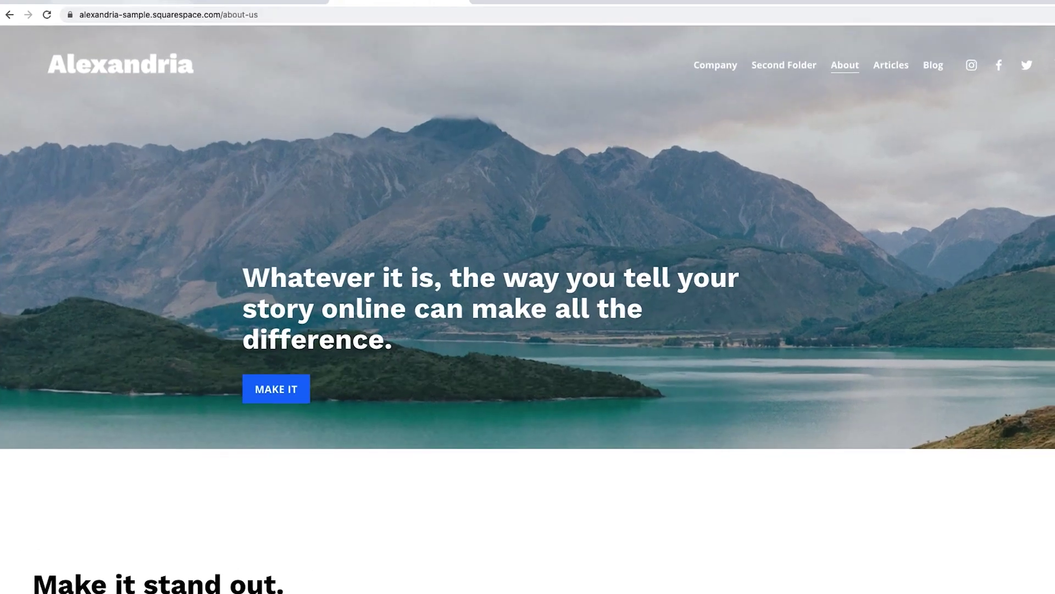
{"action": "left_click", "coordinate": [236, 15]}
{"action": "key", "text": "ctrl+c"}
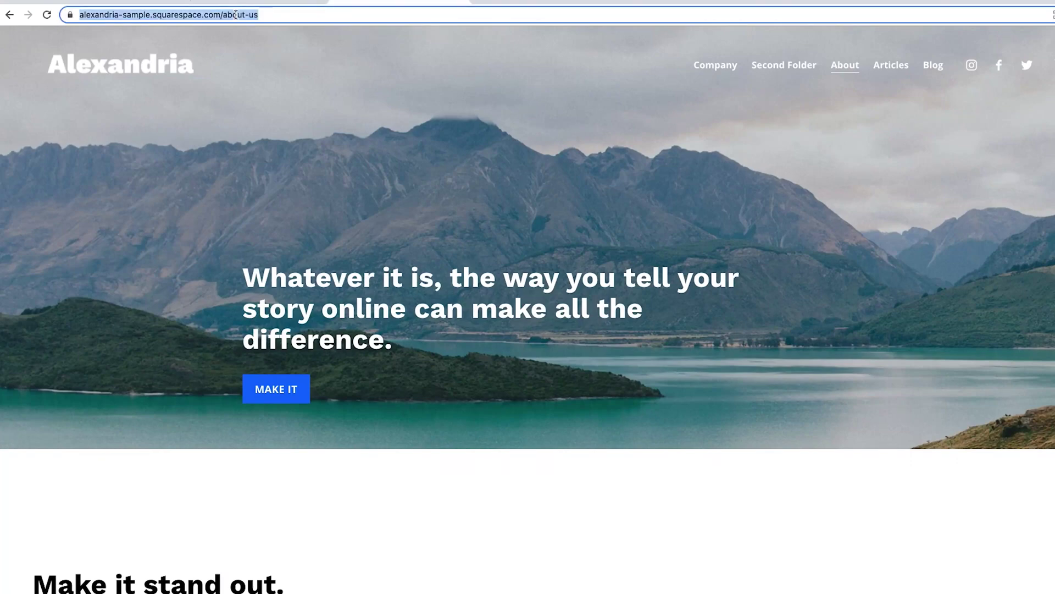
- Return to the site's home page and open it for editing
{"action": "left_click", "coordinate": [137, 73]}
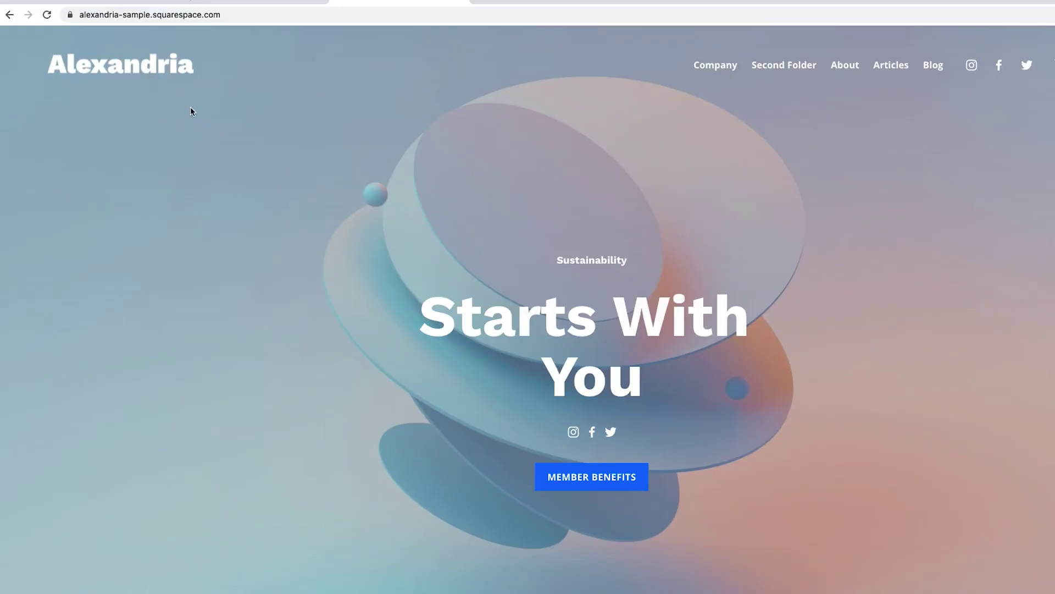
{"action": "key", "text": "Escape"}
{"action": "left_click", "coordinate": [678, 317]}
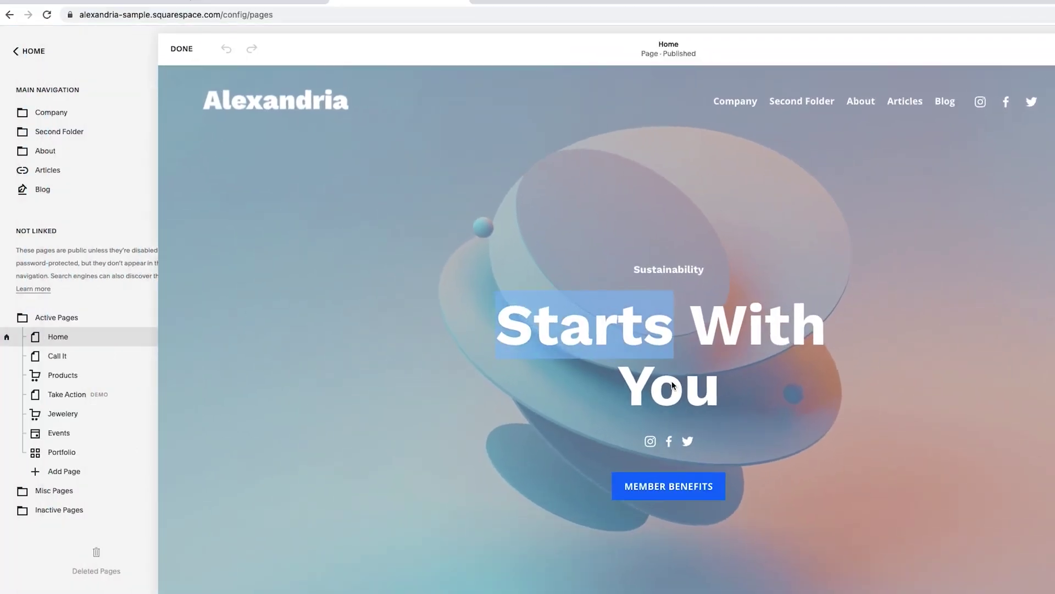
{"action": "scroll", "coordinate": [671, 383], "scroll_direction": "down", "scroll_amount": 2}
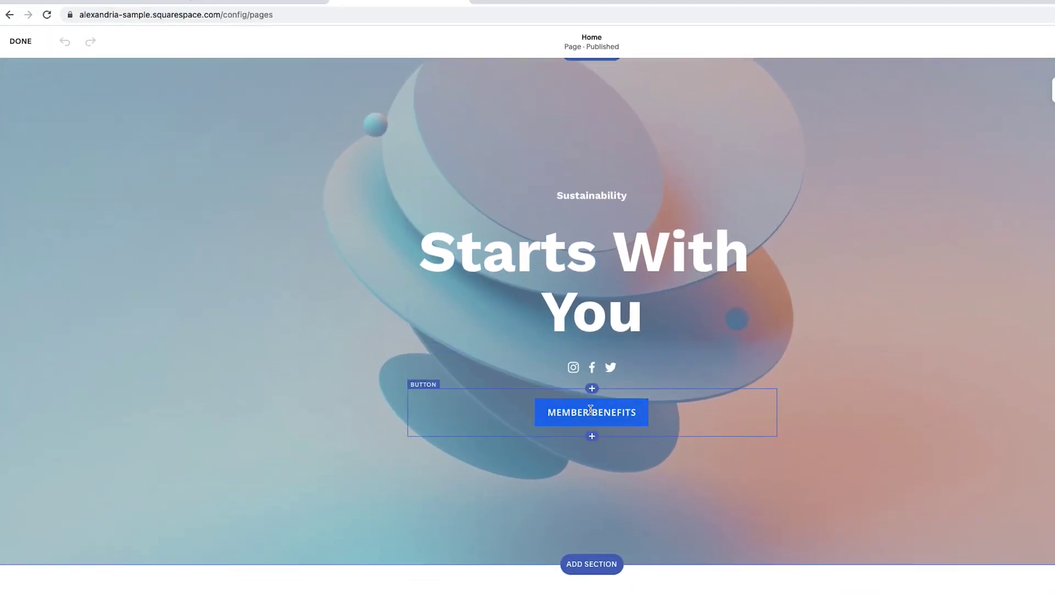
{"action": "double_click", "coordinate": [590, 410]}
{"action": "left_click", "coordinate": [461, 370]}
{"action": "triple_click", "coordinate": [819, 440]}
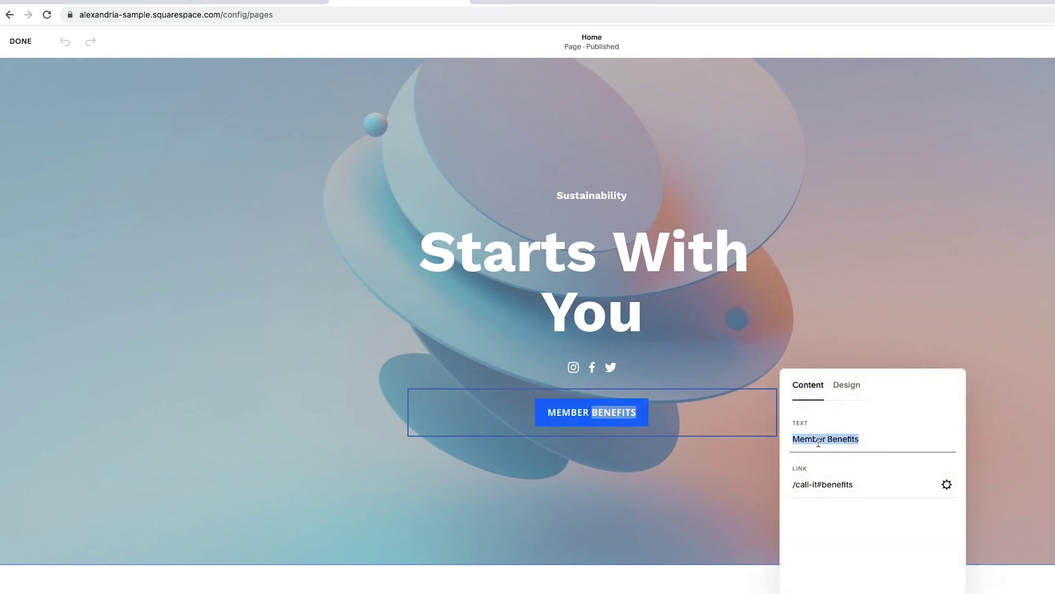
{"action": "type", "text": "About Us"}
{"action": "key", "text": "Tab"}
{"action": "key", "text": "ctrl+v"}
{"action": "key", "text": "ctrl+a"}
{"action": "key", "text": "BackSpace"}
{"action": "key", "text": "ctrl+v"}
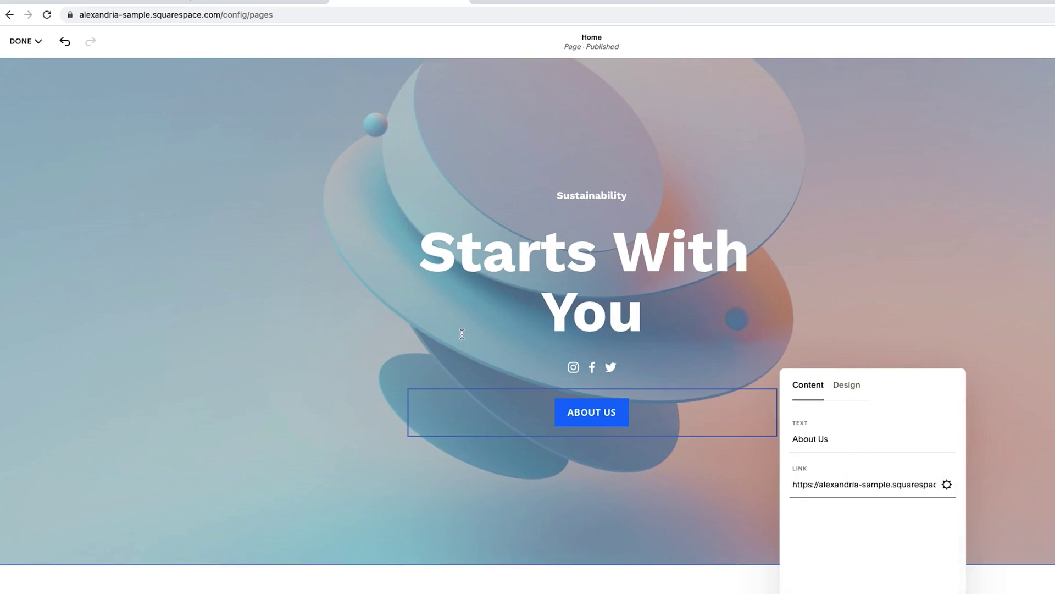
{"action": "left_click", "coordinate": [256, 192]}
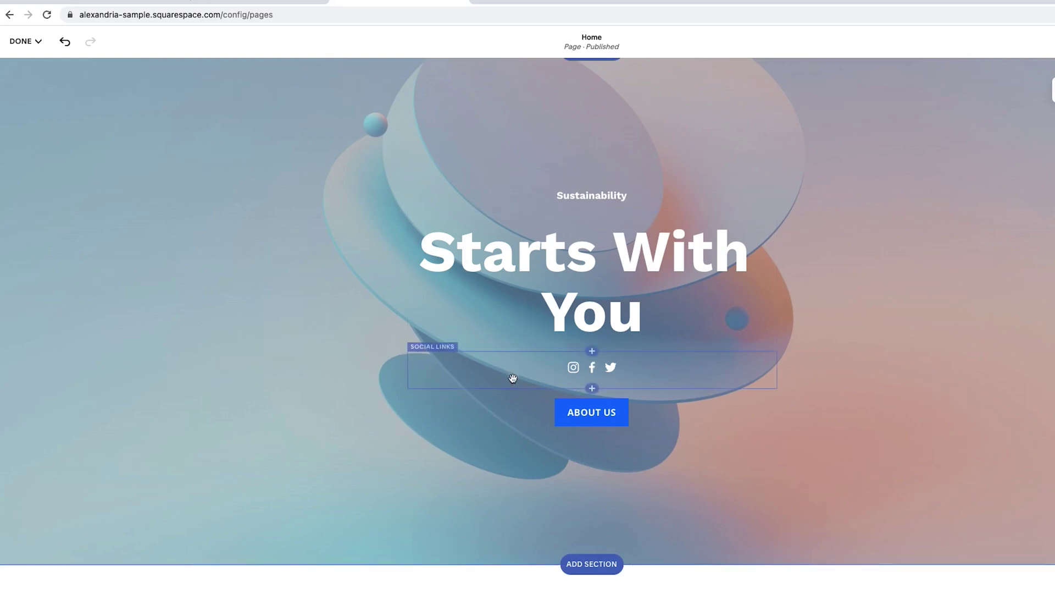
- Reopen the About Us button's settings and check its link through to the end
{"action": "double_click", "coordinate": [570, 409]}
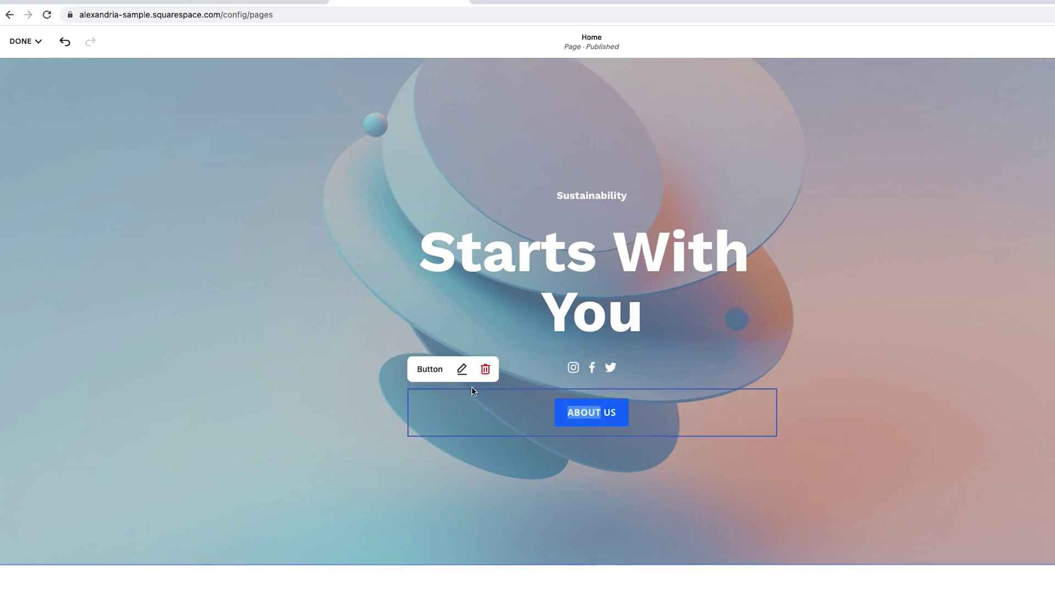
{"action": "left_click", "coordinate": [460, 368]}
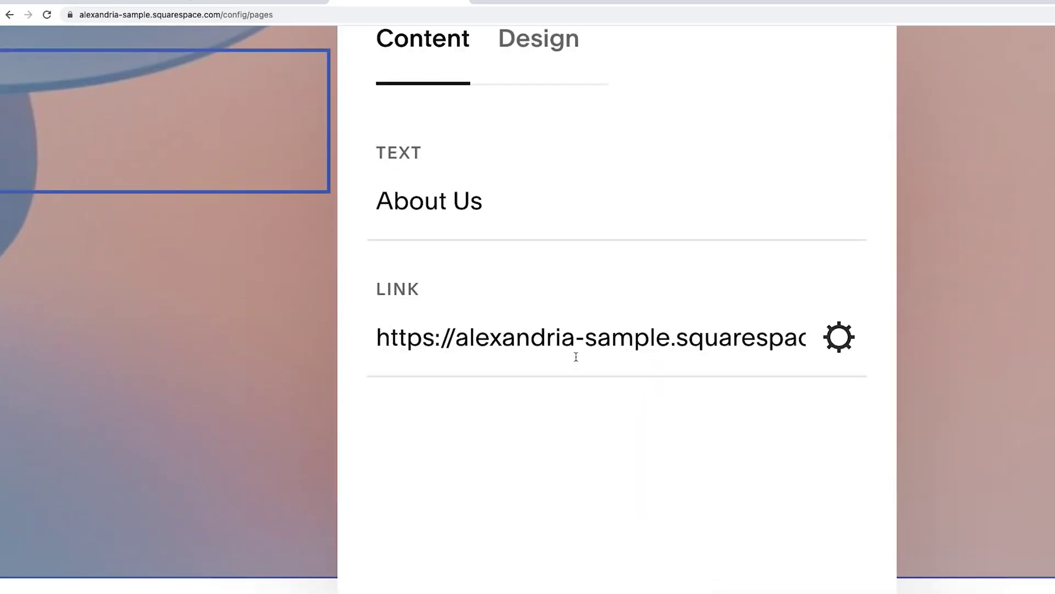
{"action": "scroll", "coordinate": [558, 345], "scroll_direction": "right", "scroll_amount": 3}
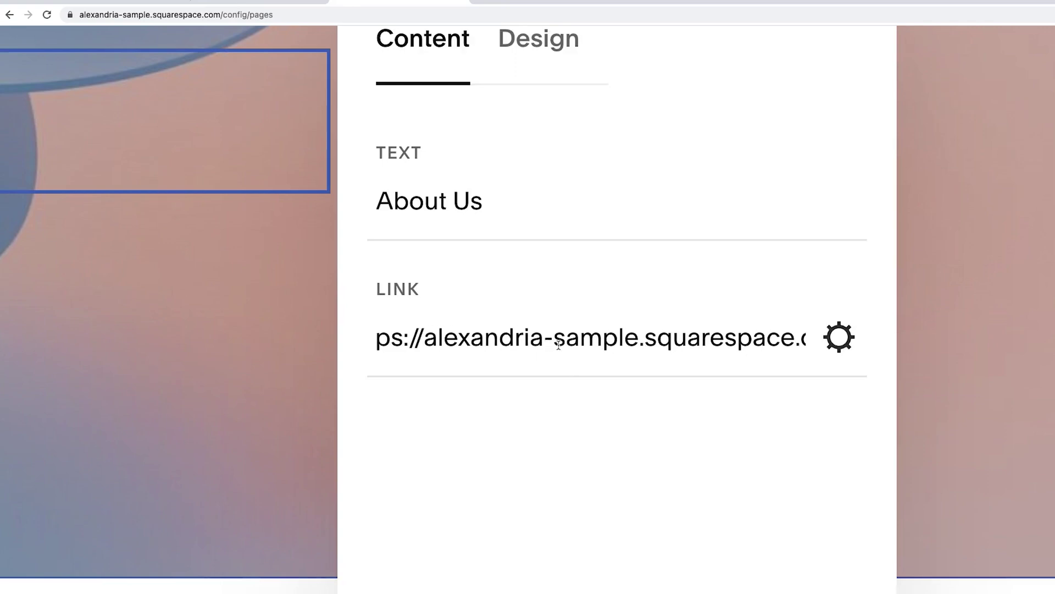
{"action": "scroll", "coordinate": [558, 345], "scroll_direction": "right", "scroll_amount": 5}
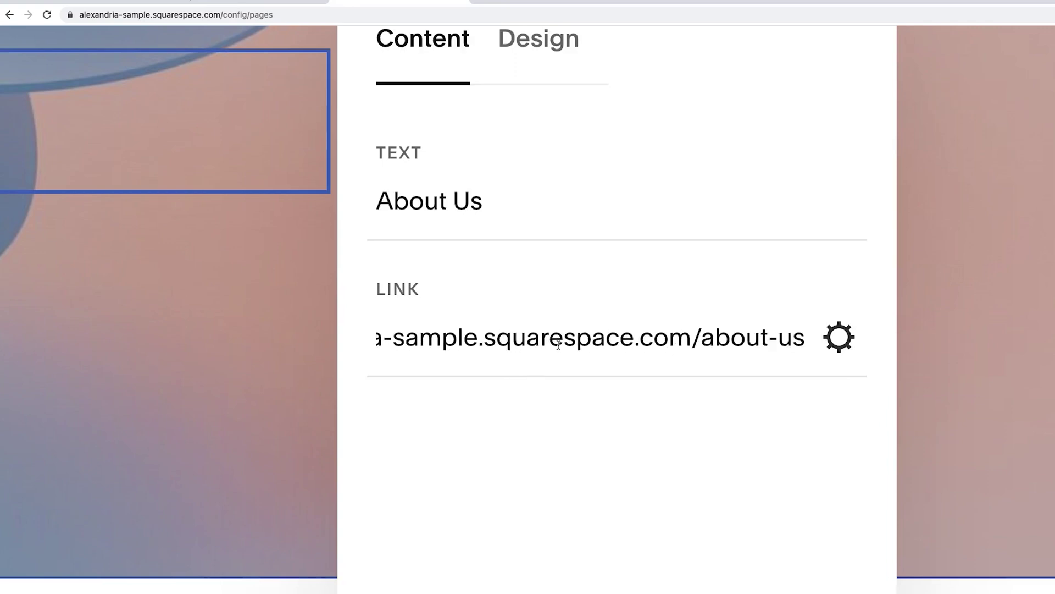
- Save the home page and test the link of the About Us button
{"action": "left_click", "coordinate": [22, 41]}
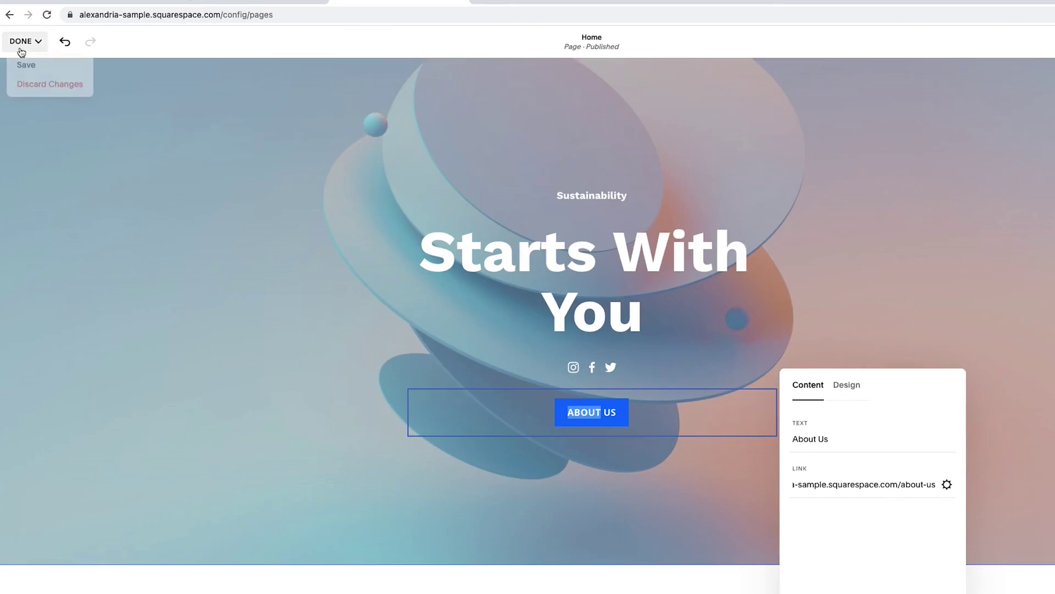
{"action": "left_click", "coordinate": [24, 66]}
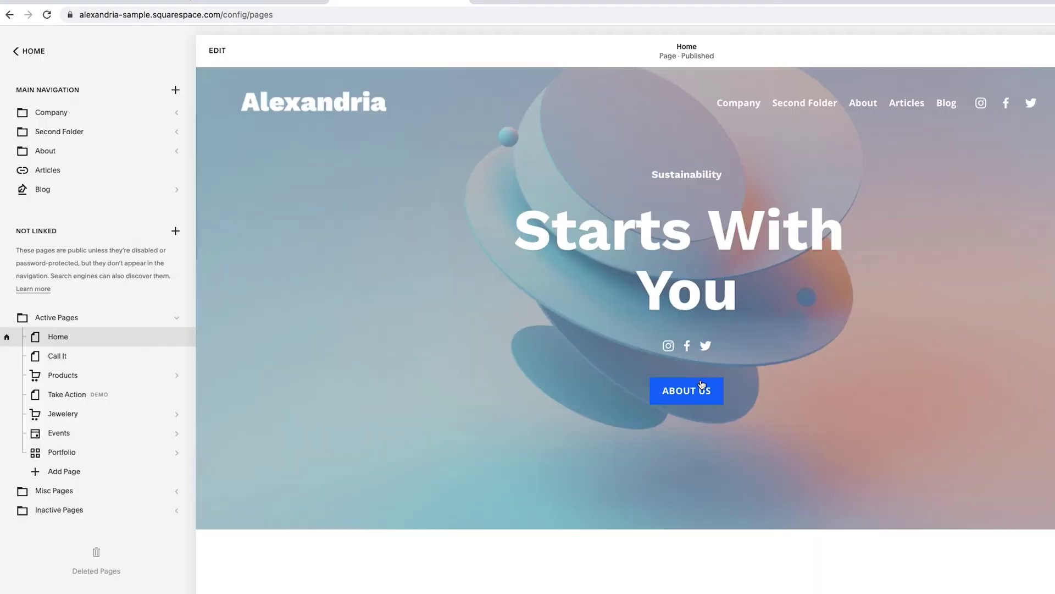
{"action": "left_click", "coordinate": [701, 397]}
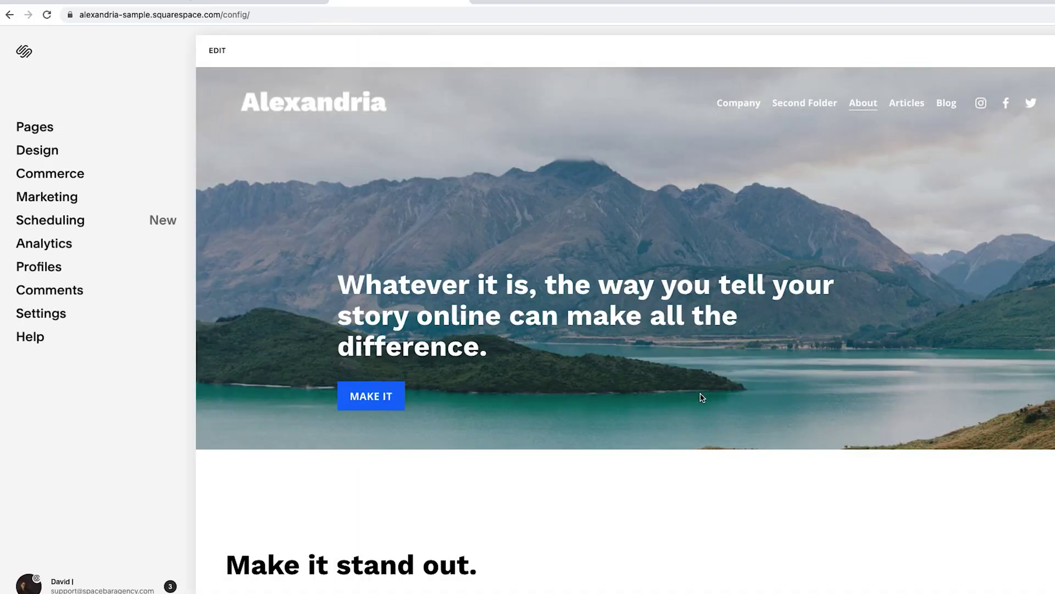
- Return to the home page, resume editing it and open the settings of the About Us button
{"action": "left_click", "coordinate": [337, 99]}
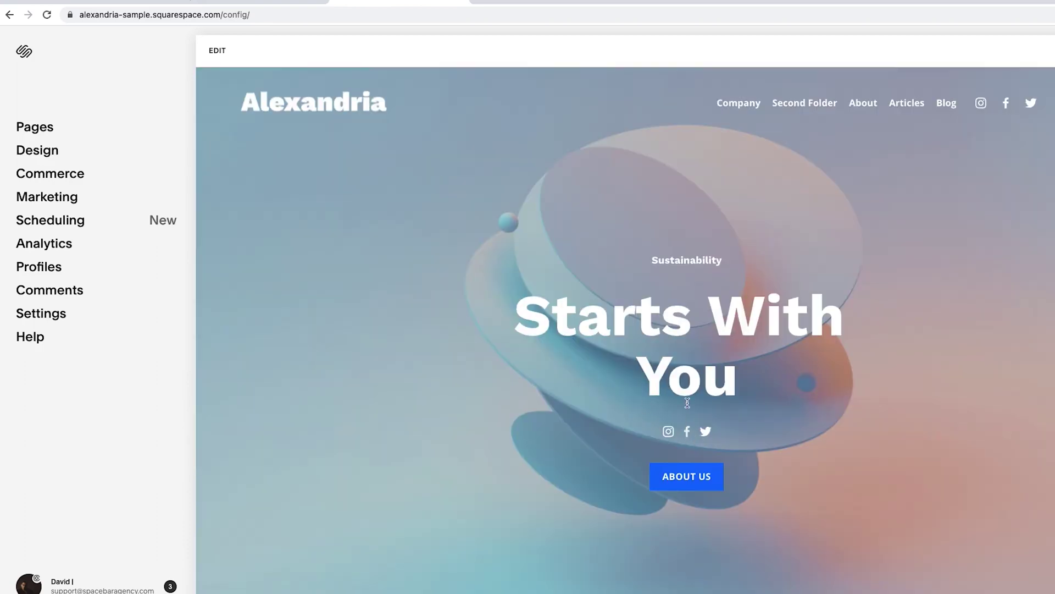
{"action": "double_click", "coordinate": [687, 358]}
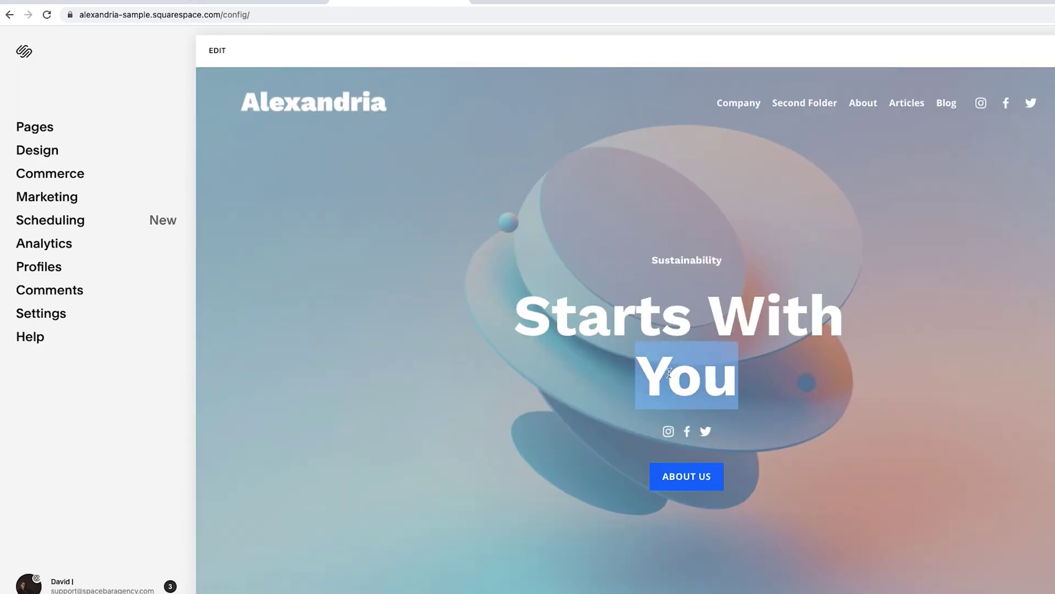
{"action": "left_click", "coordinate": [218, 51]}
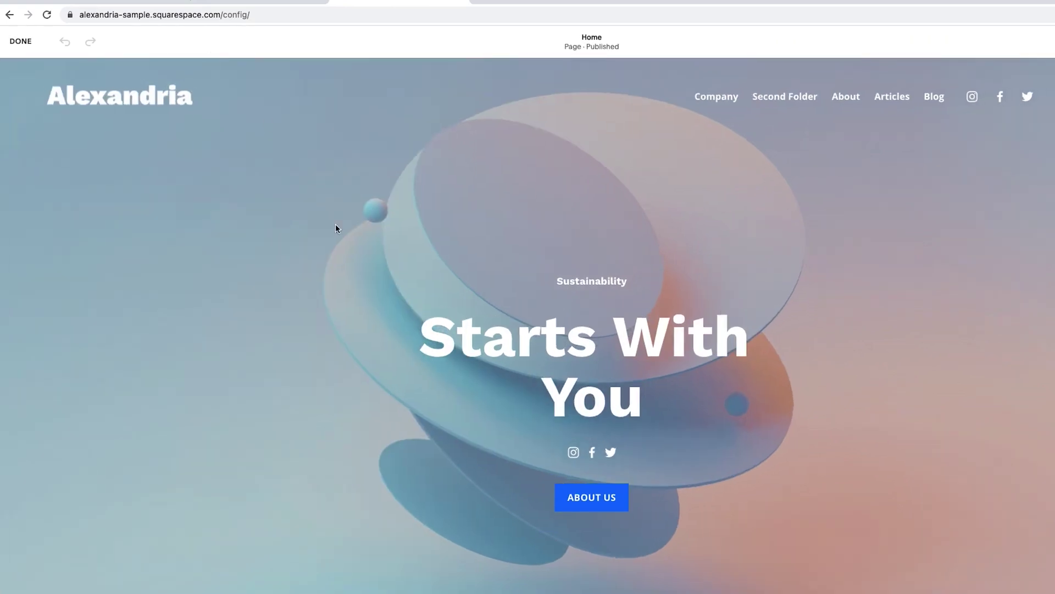
{"action": "double_click", "coordinate": [451, 496]}
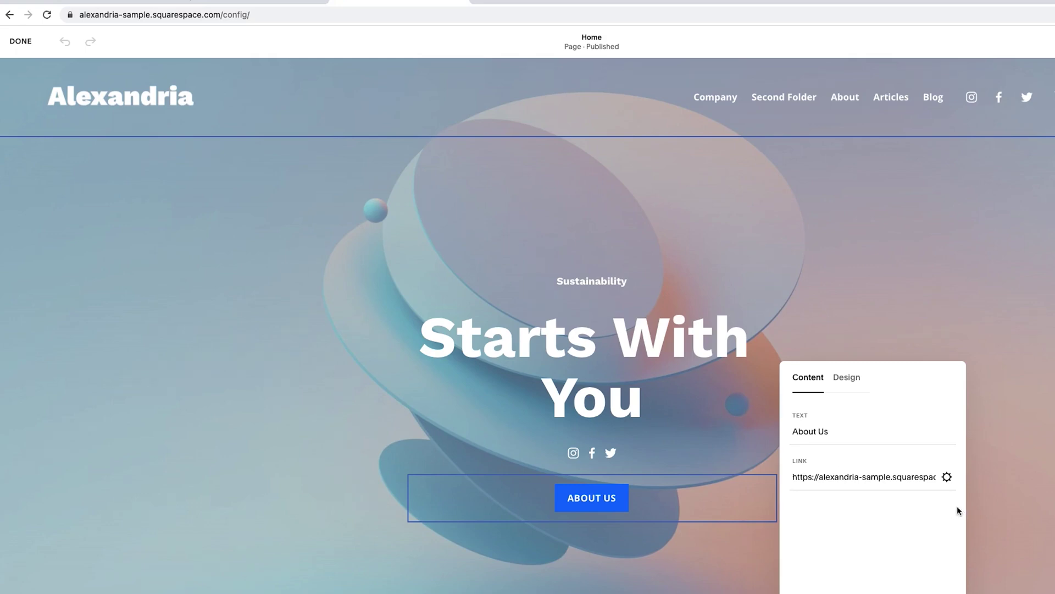
- Shorten the button's link to /about-us by removing the protocol and domain
{"action": "right_click", "coordinate": [899, 479]}
{"action": "left_click", "coordinate": [890, 489]}
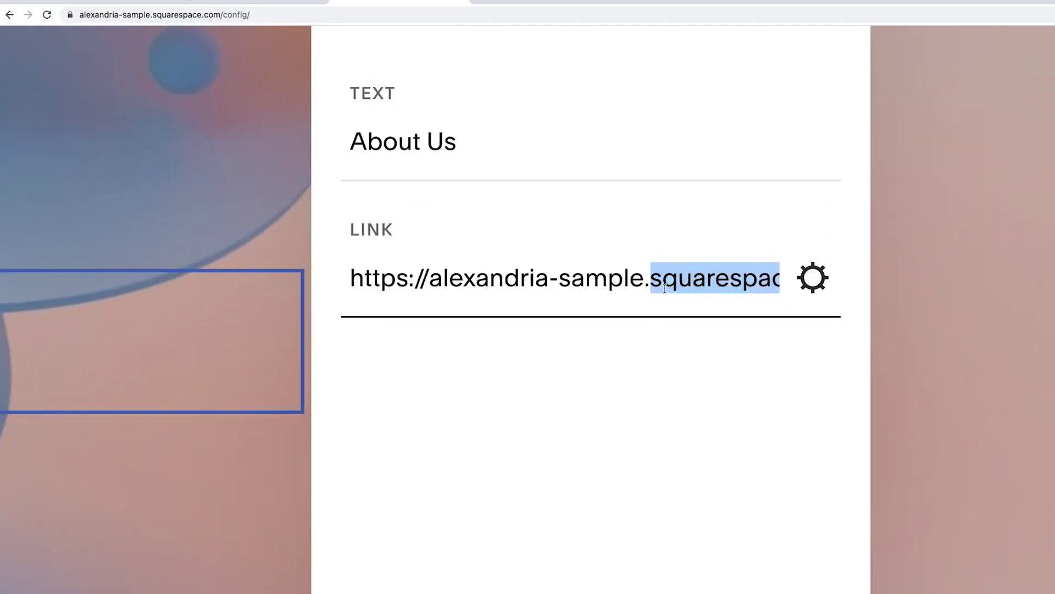
{"action": "left_click", "coordinate": [665, 288]}
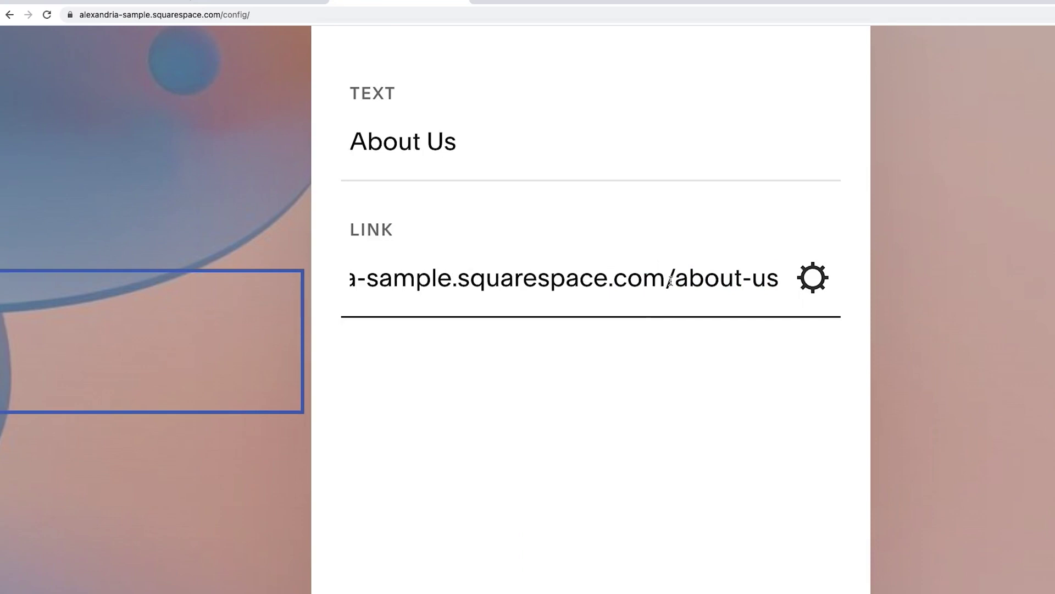
{"action": "key", "text": "shift+Left"}
{"action": "key", "text": "shift+Left"}
{"action": "key", "text": "shift+Left"}
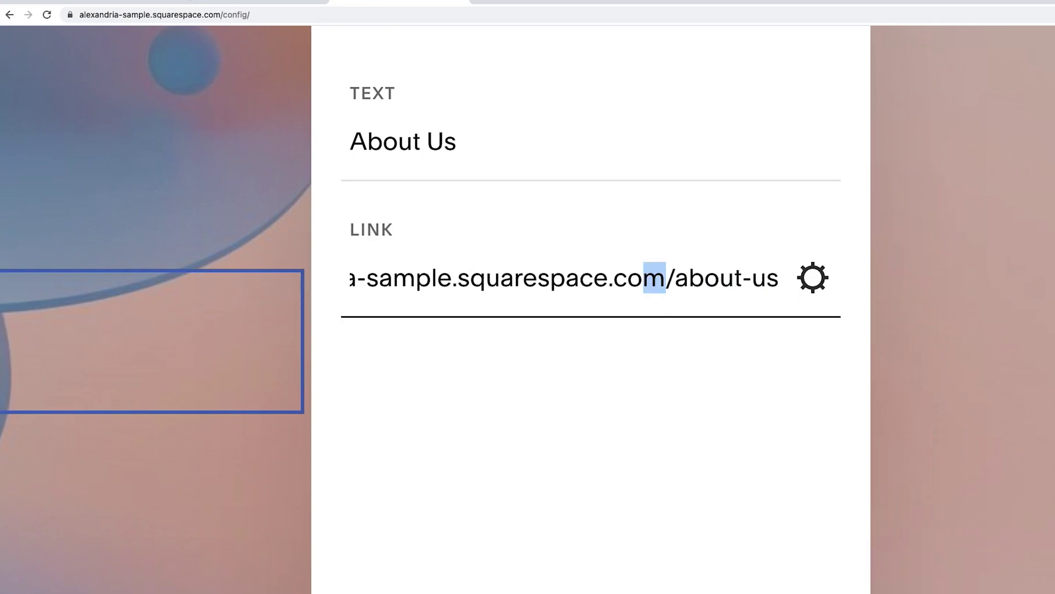
{"action": "key", "text": "shift+super+Left"}
{"action": "key", "text": "BackSpace"}
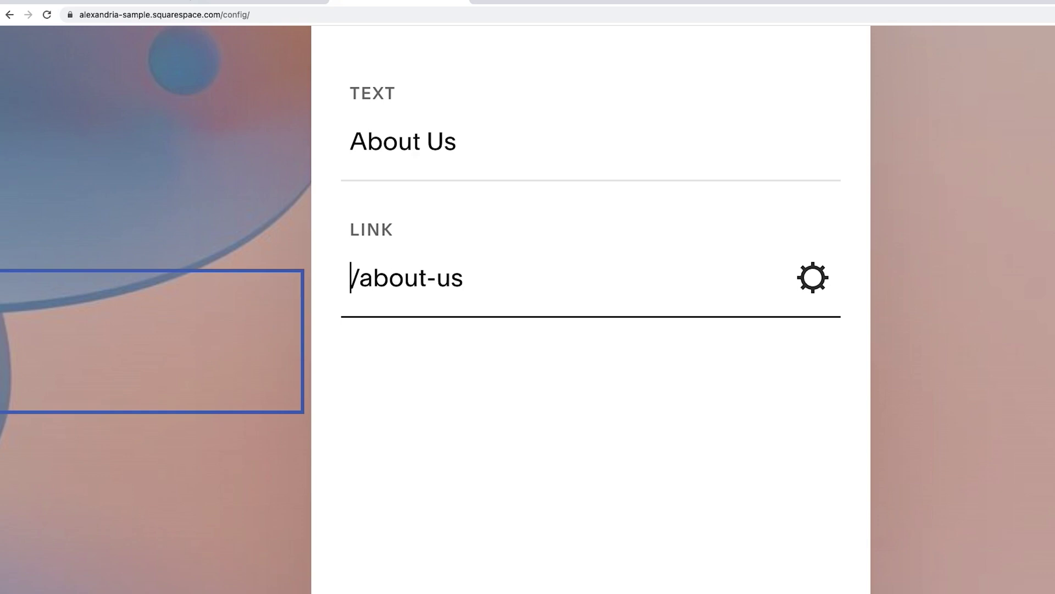
- Clear the About Us button's link and enter only a slash to browse the suggested site pages
{"action": "left_click", "coordinate": [349, 284]}
{"action": "left_click", "coordinate": [478, 288]}
{"action": "triple_click", "coordinate": [479, 288]}
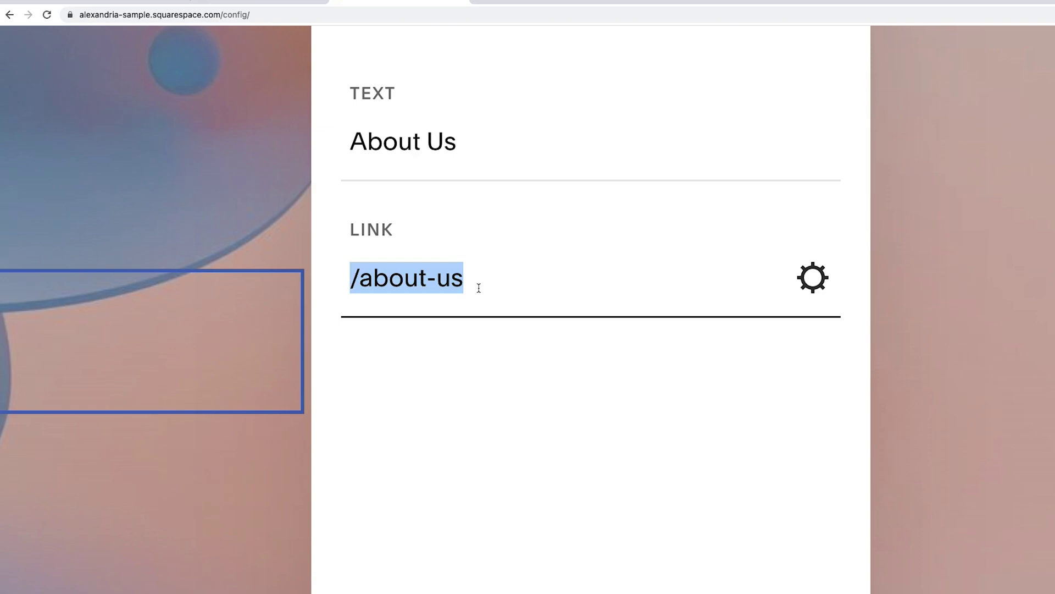
{"action": "key", "text": "BackSpace"}
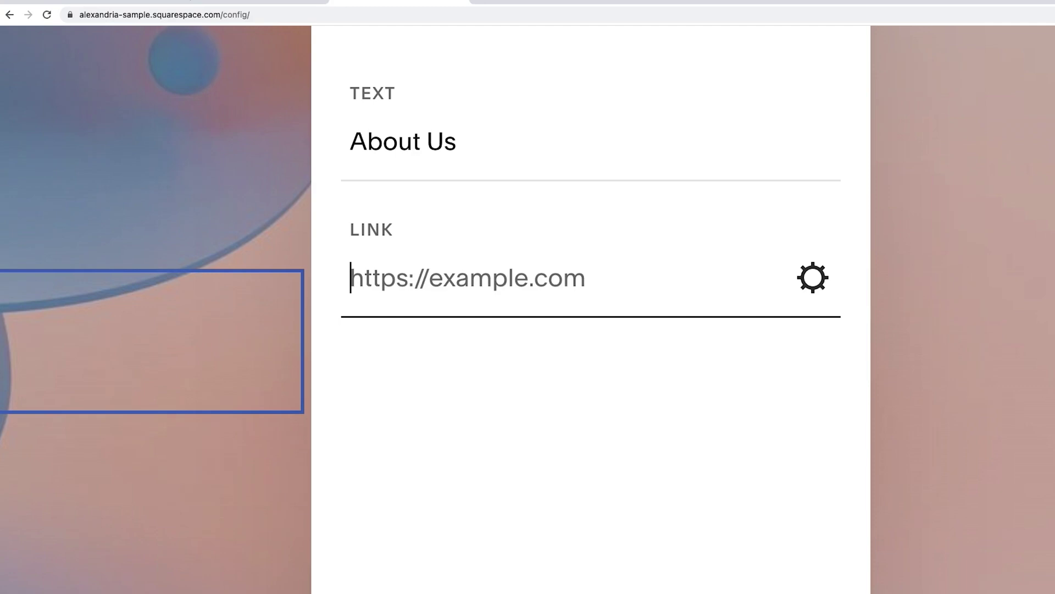
{"action": "type", "text": "/"}
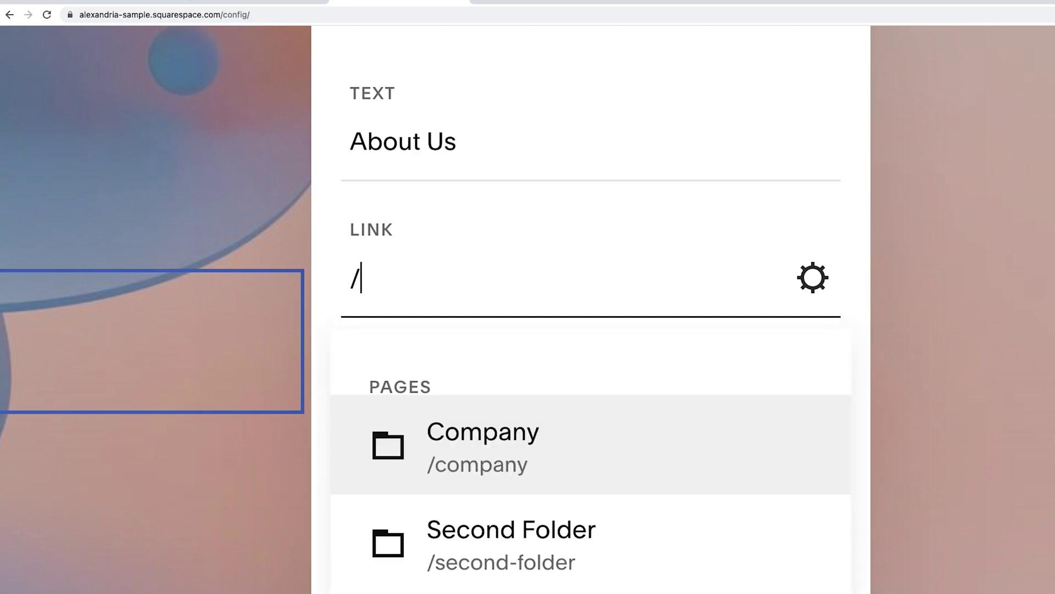
{"action": "scroll", "coordinate": [478, 301], "scroll_direction": "down", "scroll_amount": 3}
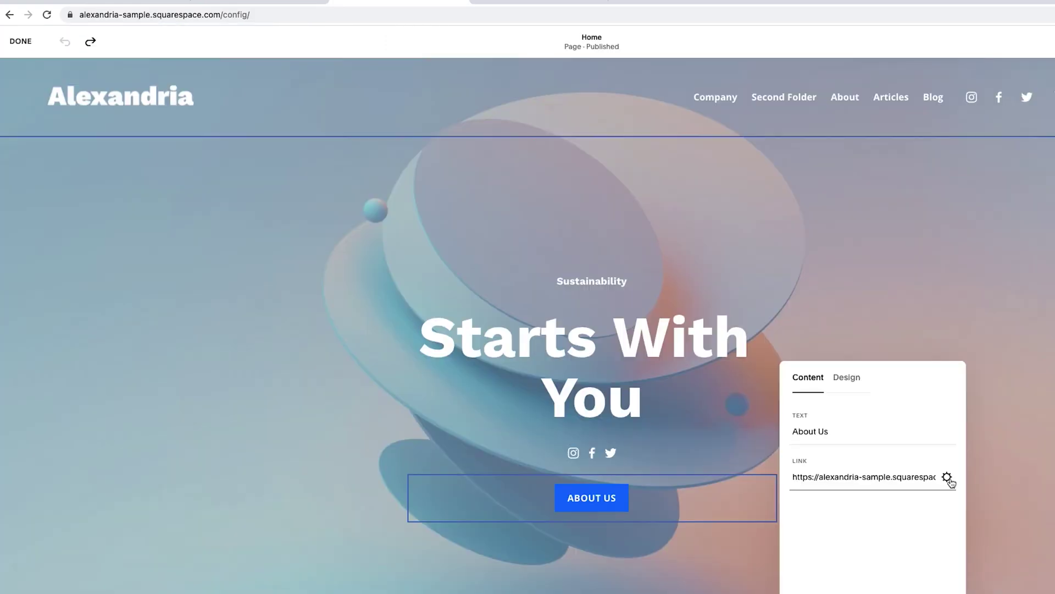
{"action": "left_click", "coordinate": [947, 478]}
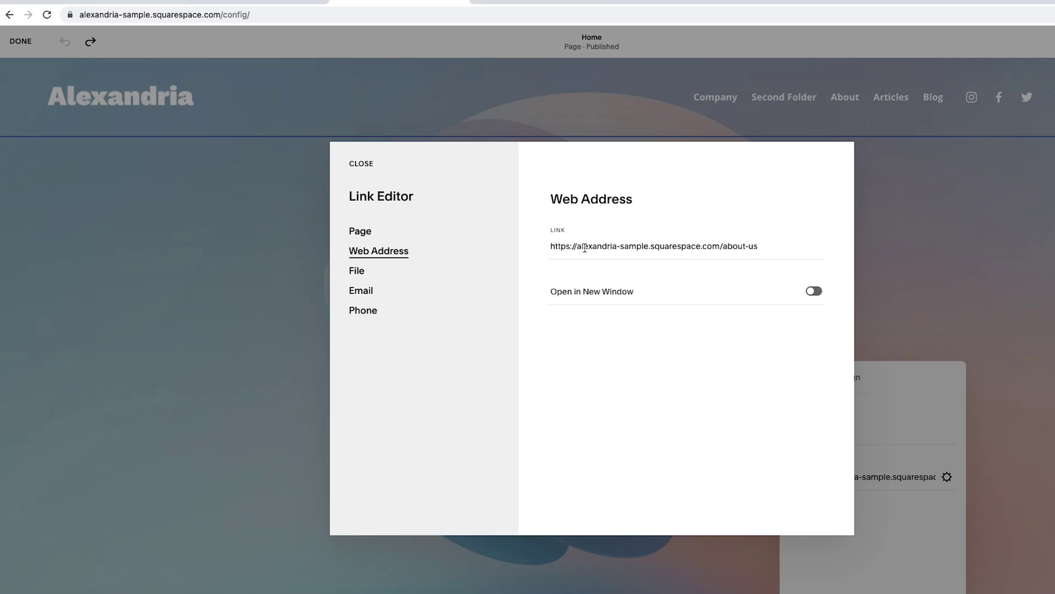
{"action": "left_click", "coordinate": [648, 243]}
{"action": "type", "text": "-new"}
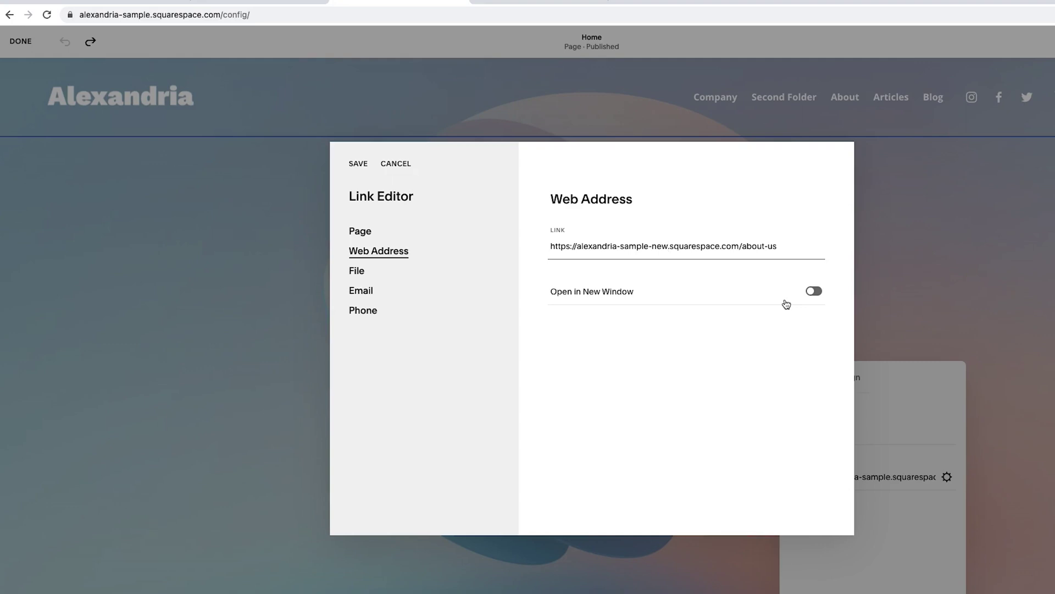
- Clear the web address, set the button's page link to /about-us instead and save the link
{"action": "triple_click", "coordinate": [744, 245]}
{"action": "key", "text": "BackSpace"}
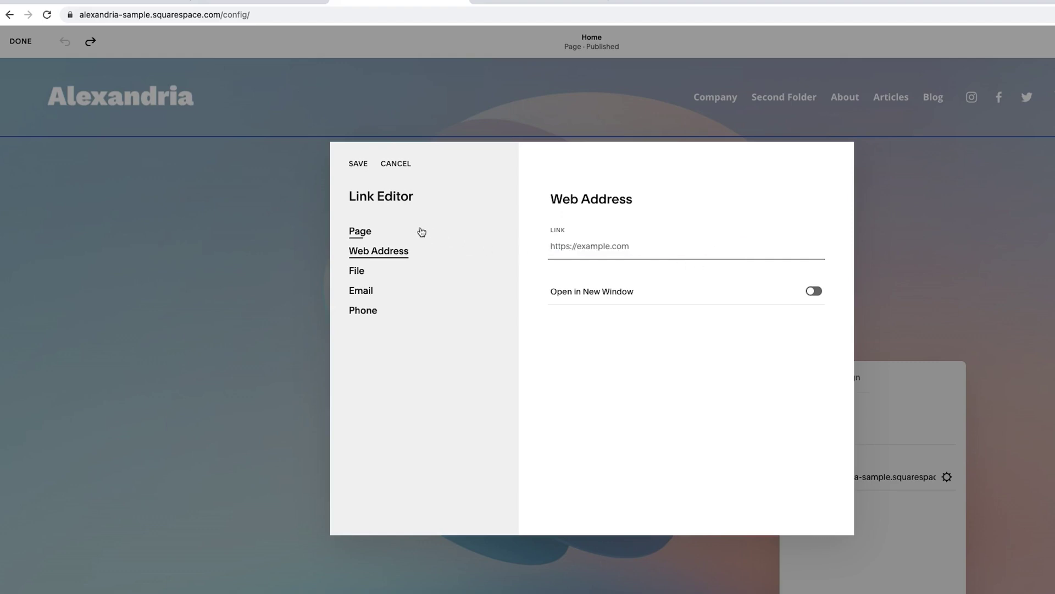
{"action": "left_click", "coordinate": [357, 231]}
{"action": "left_click", "coordinate": [559, 261]}
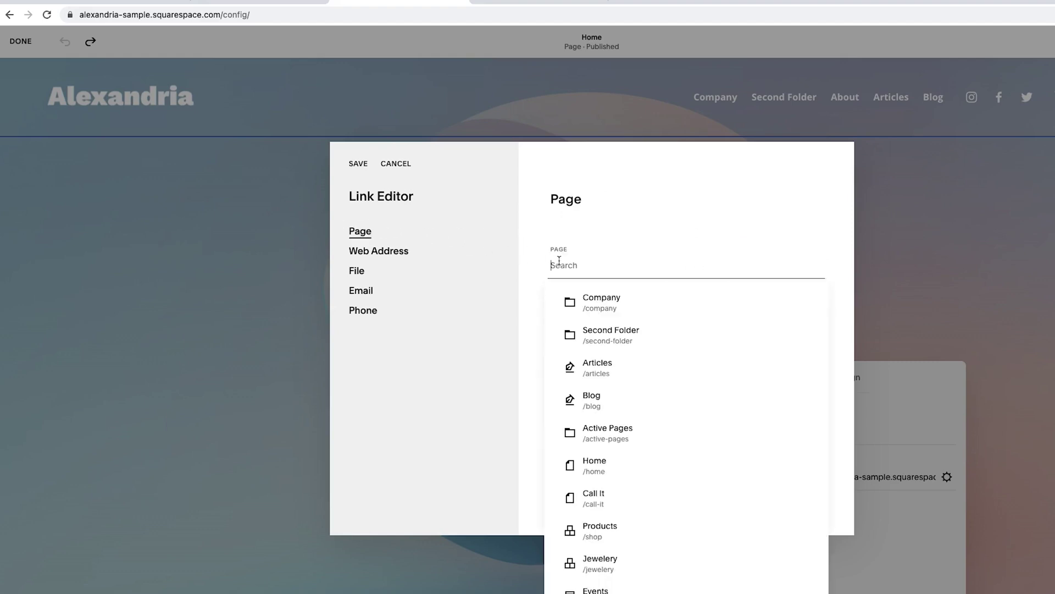
{"action": "type", "text": "/about-us"}
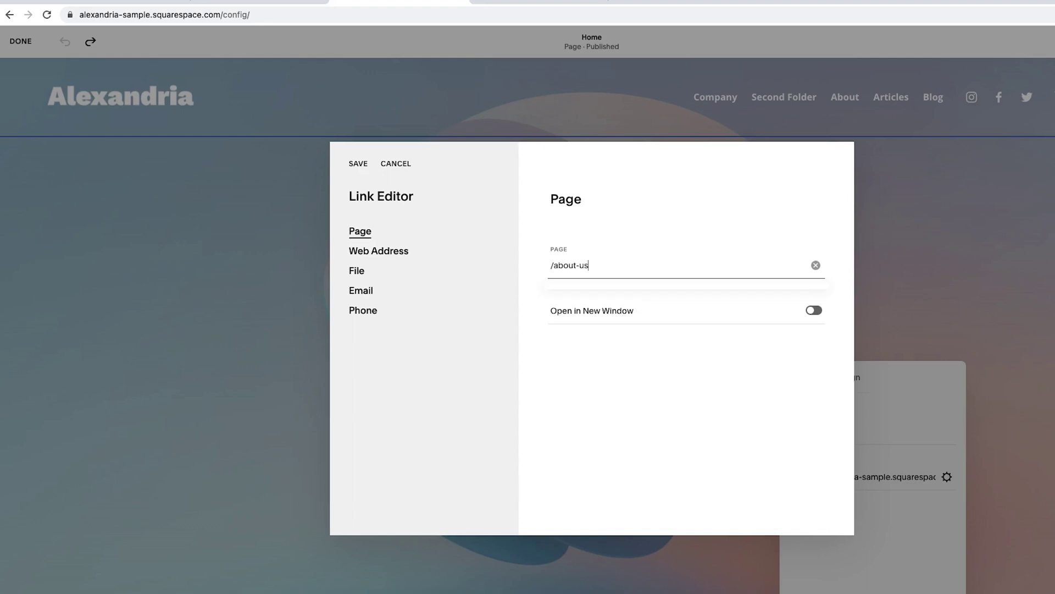
{"action": "left_click", "coordinate": [358, 163]}
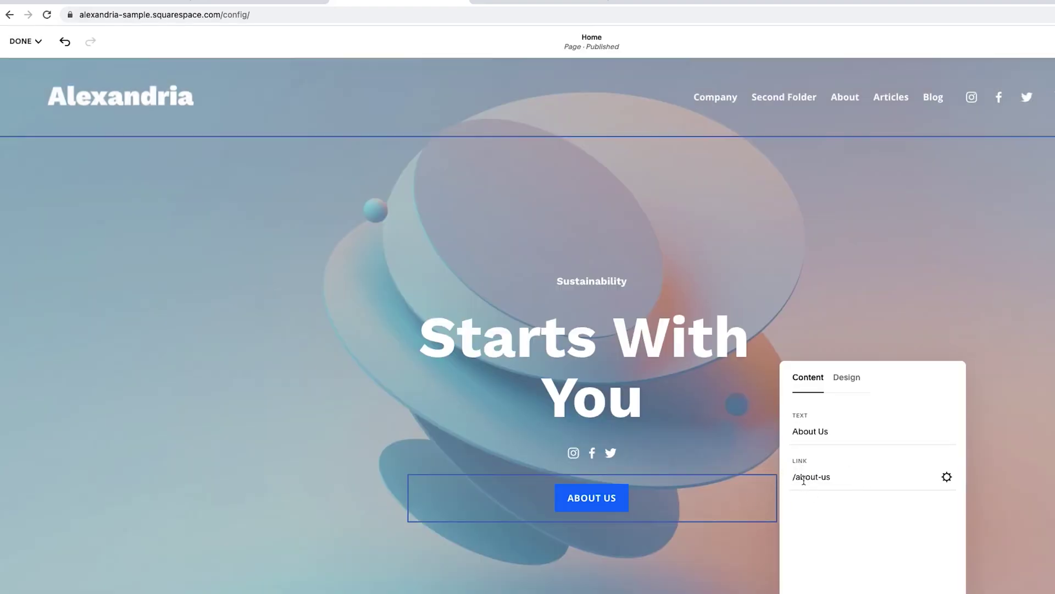
- Save the home page and follow the About Us button to test its relative link
{"action": "left_click", "coordinate": [259, 308]}
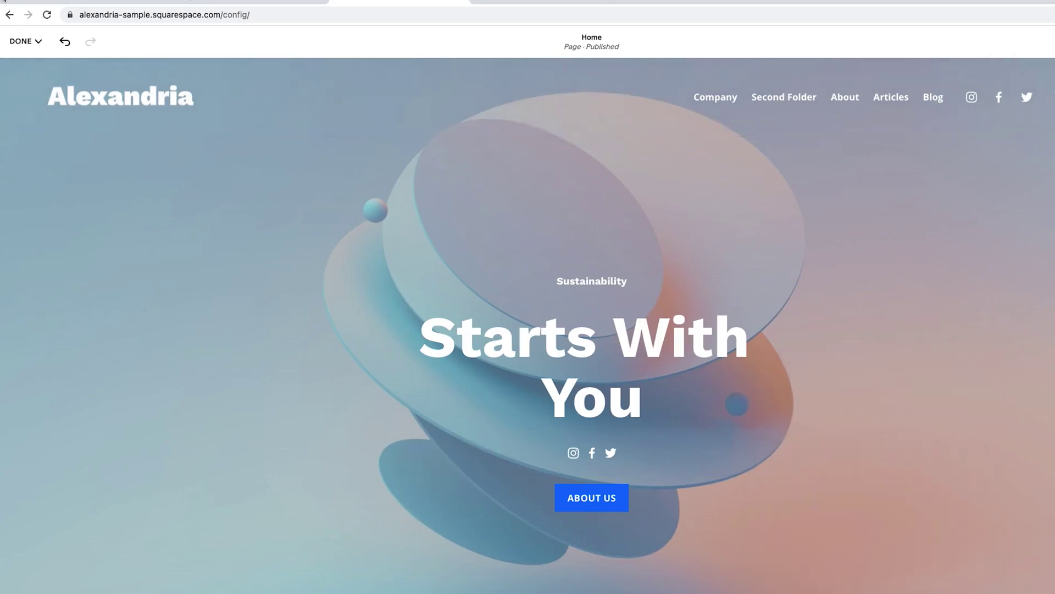
{"action": "left_click", "coordinate": [22, 43]}
{"action": "left_click", "coordinate": [26, 64]}
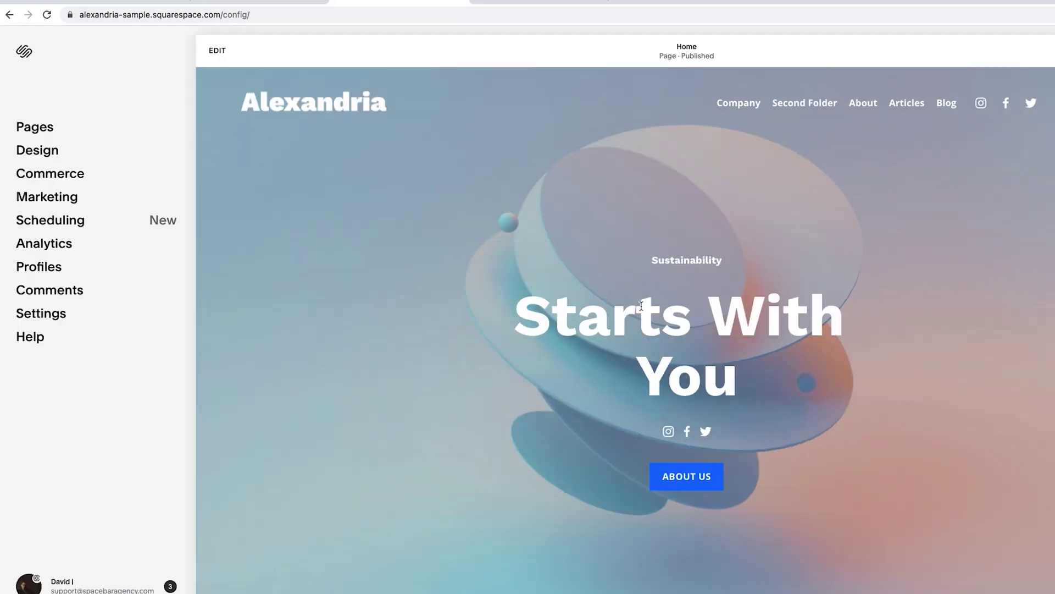
{"action": "left_click", "coordinate": [696, 478]}
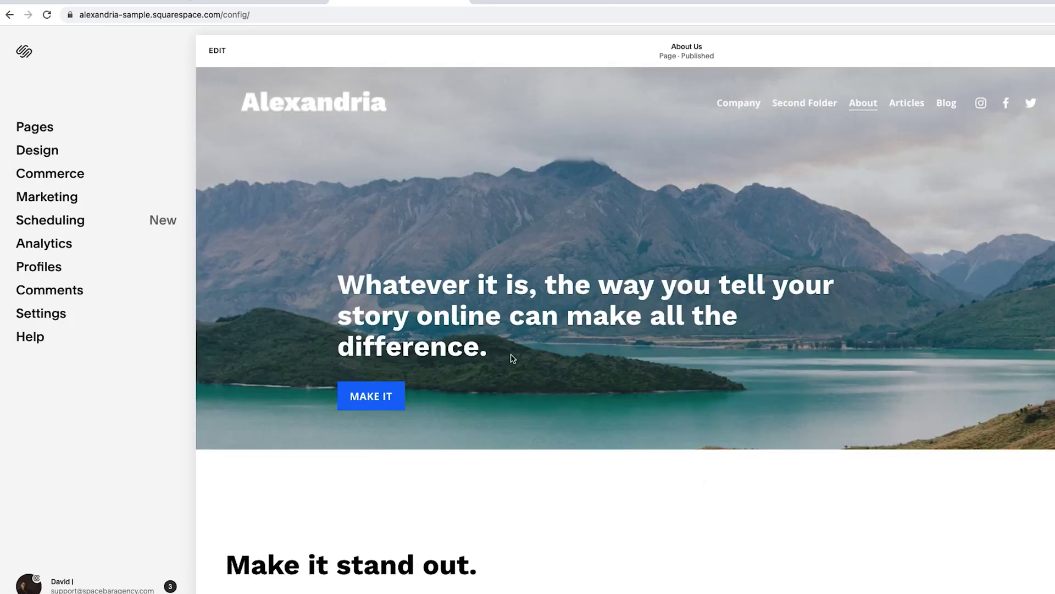
- Return to the home page, resume editing and add a second button below the About Us button
{"action": "scroll", "coordinate": [506, 353], "scroll_direction": "left", "scroll_amount": 5}
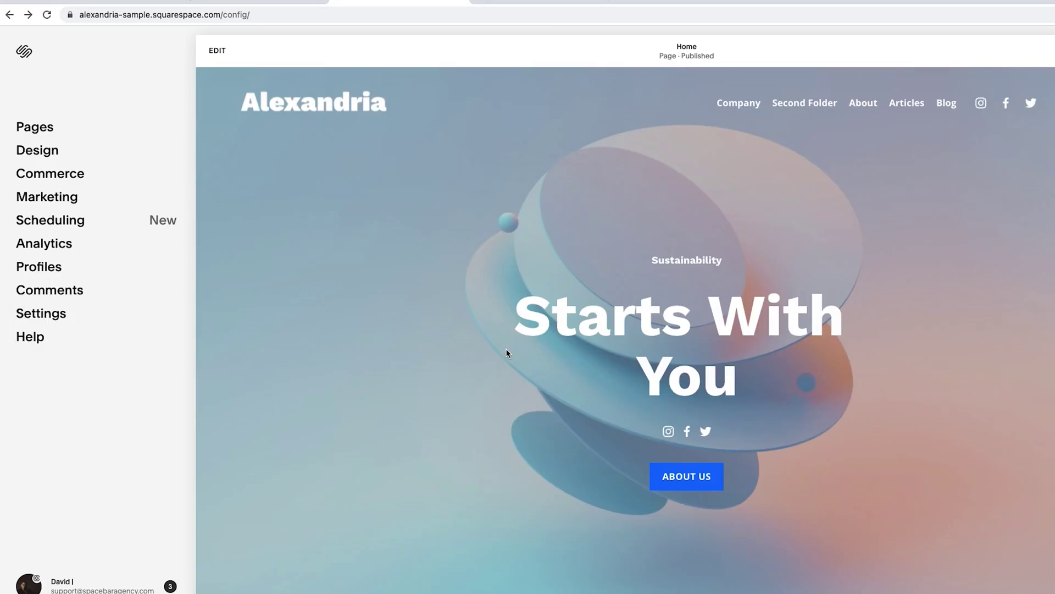
{"action": "left_click", "coordinate": [217, 50]}
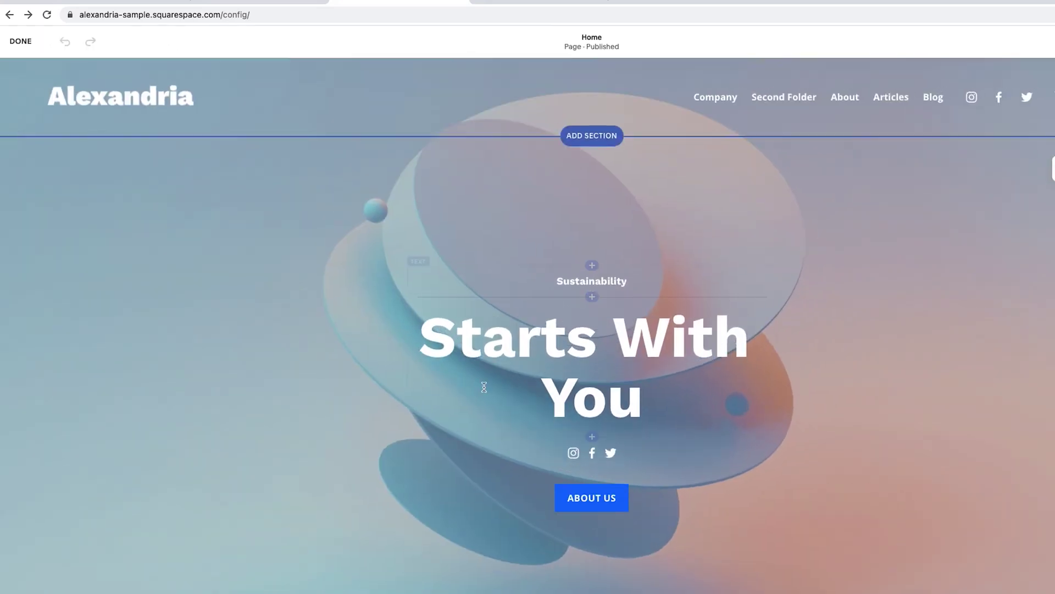
{"action": "scroll", "coordinate": [589, 495], "scroll_direction": "down", "scroll_amount": 1}
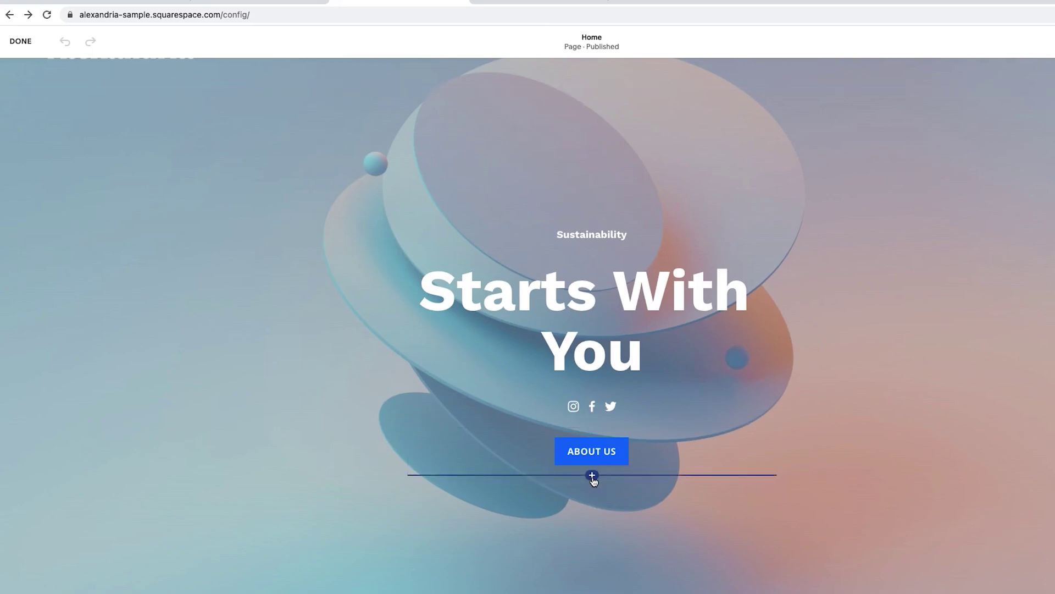
{"action": "left_click", "coordinate": [591, 475]}
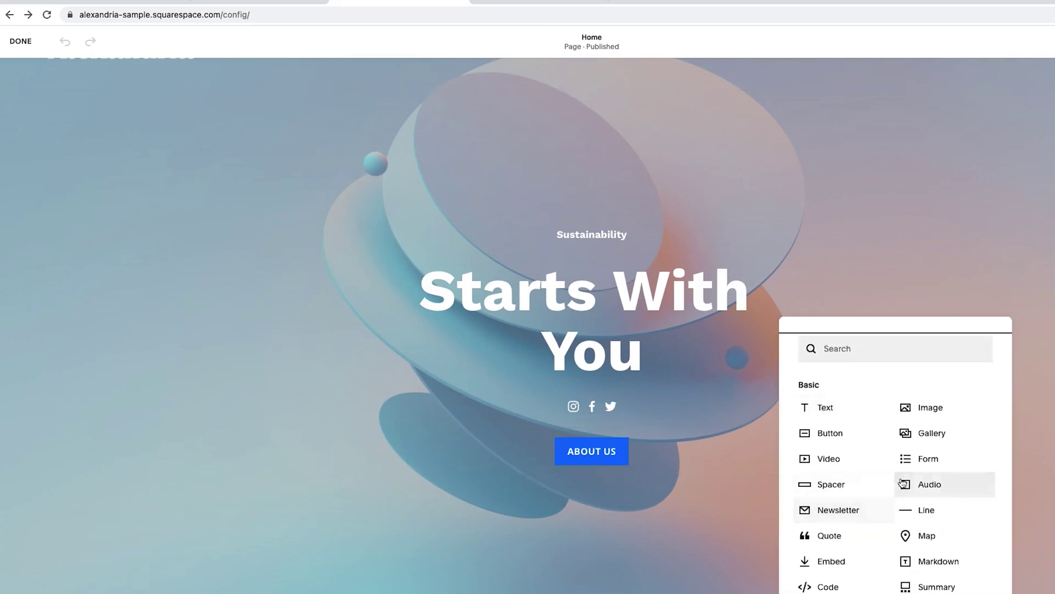
{"action": "left_click", "coordinate": [881, 444]}
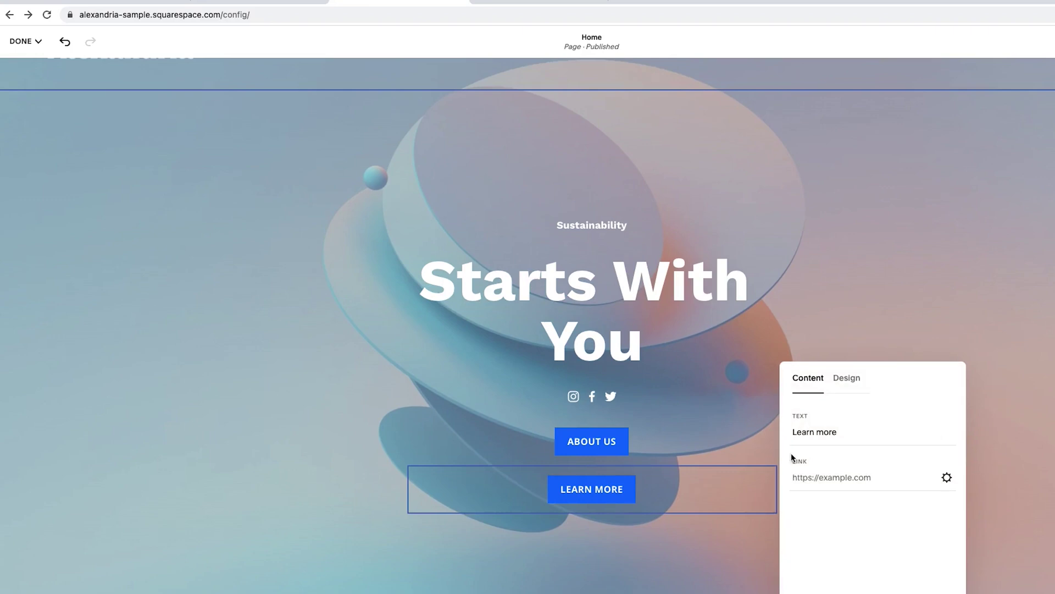
- Label the new button "About Us (Full Link)"
{"action": "triple_click", "coordinate": [844, 433]}
{"action": "type", "text": "About"}
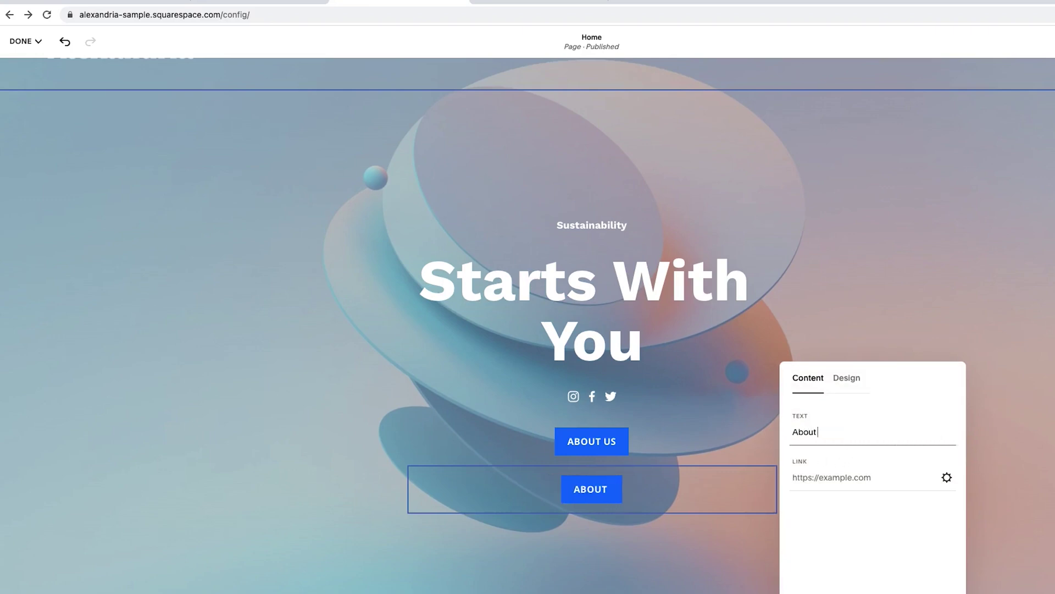
{"action": "type", "text": " Us (Full Link)"}
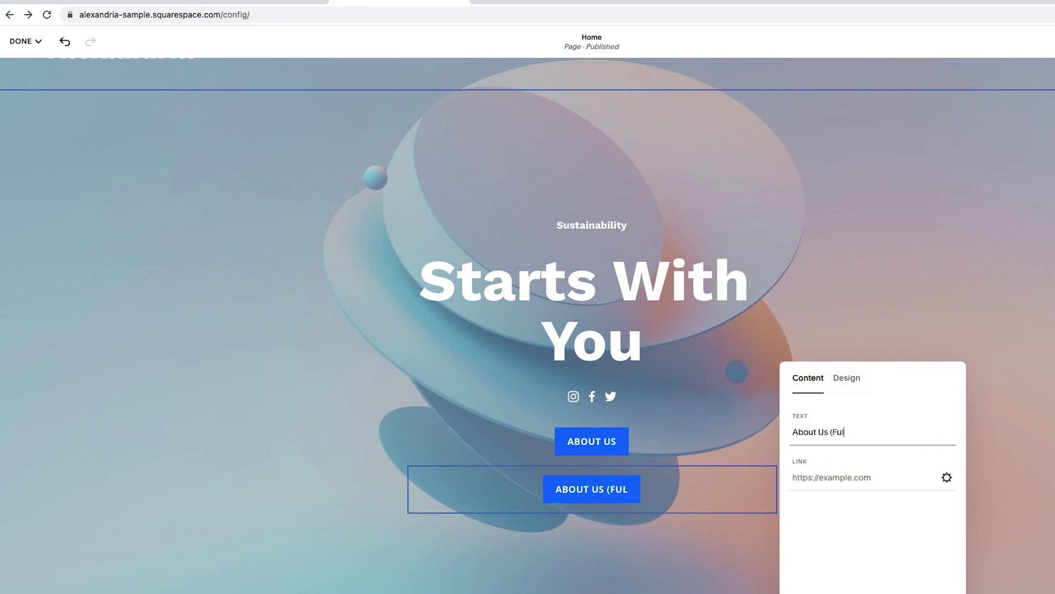
{"action": "left_click", "coordinate": [628, 489]}
{"action": "key", "text": "BackSpace"}
{"action": "type", "text": "i"}
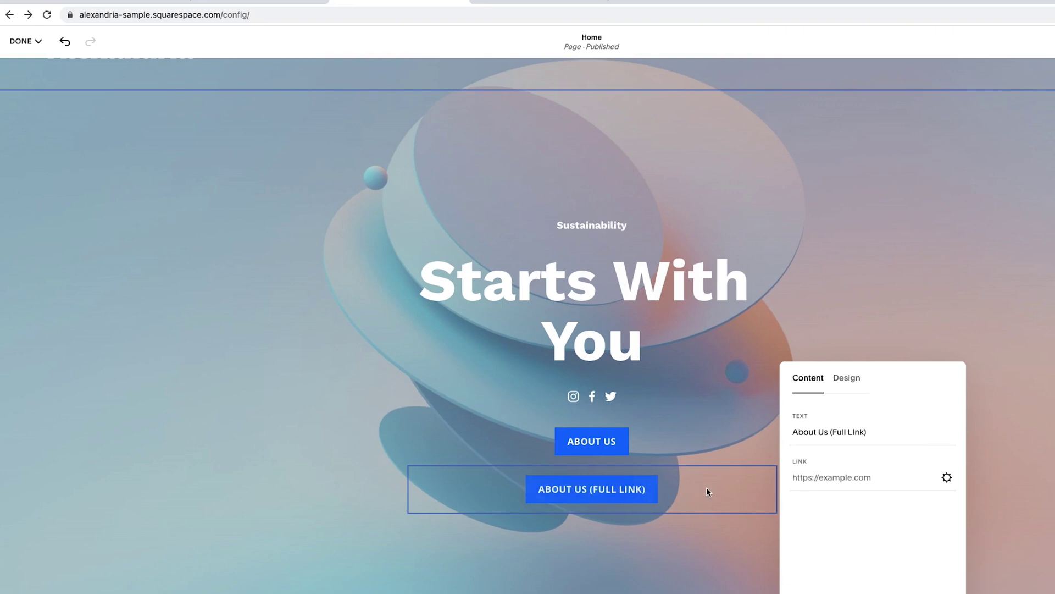
{"action": "left_click", "coordinate": [832, 479]}
{"action": "key", "text": "super+v"}
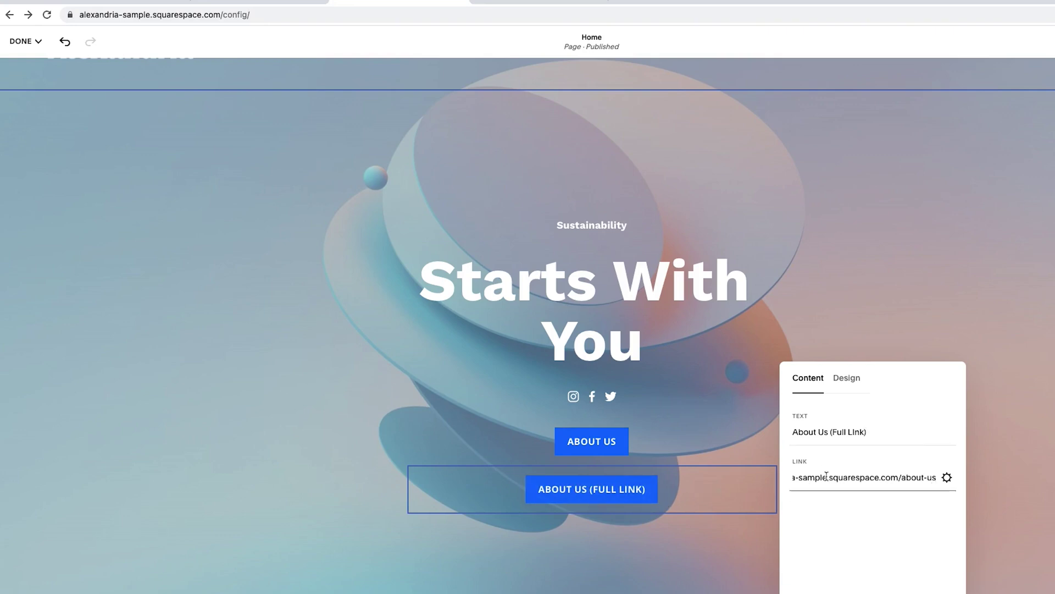
{"action": "left_click", "coordinate": [420, 451]}
{"action": "left_click", "coordinate": [25, 41]}
{"action": "left_click", "coordinate": [22, 59]}
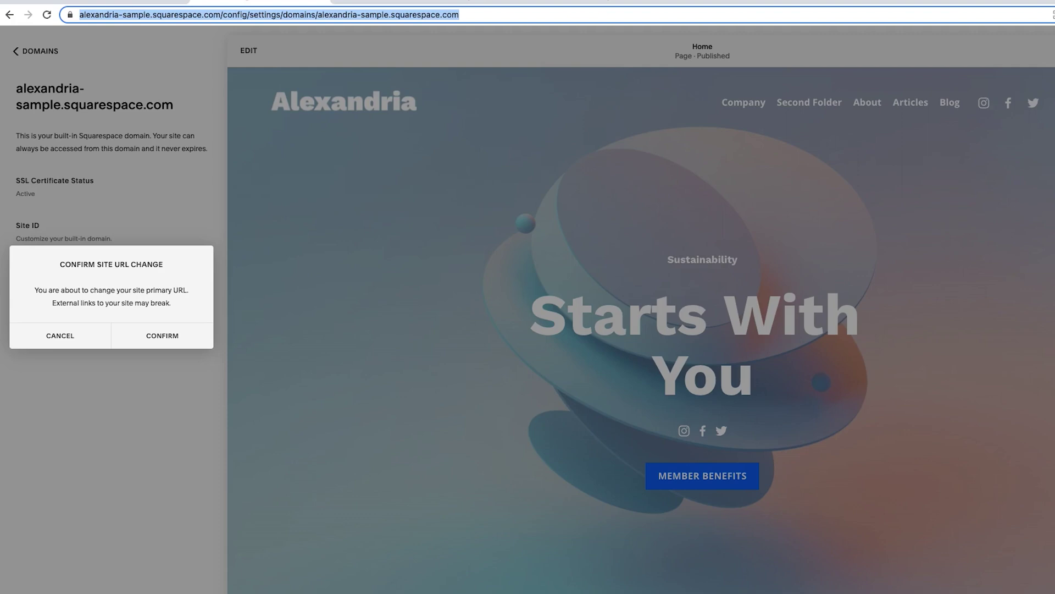
- In the built-in domain's settings, rename the site ID to alexandria-sample-NEW and confirm the URL change, repeating the rename if needed
{"action": "left_click", "coordinate": [160, 336]}
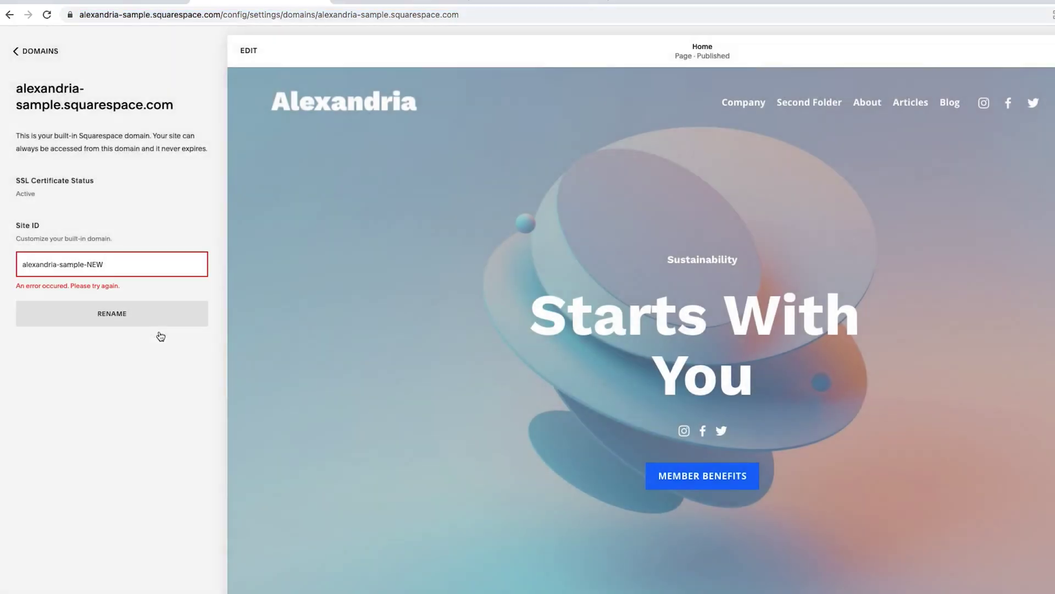
{"action": "left_click", "coordinate": [143, 314]}
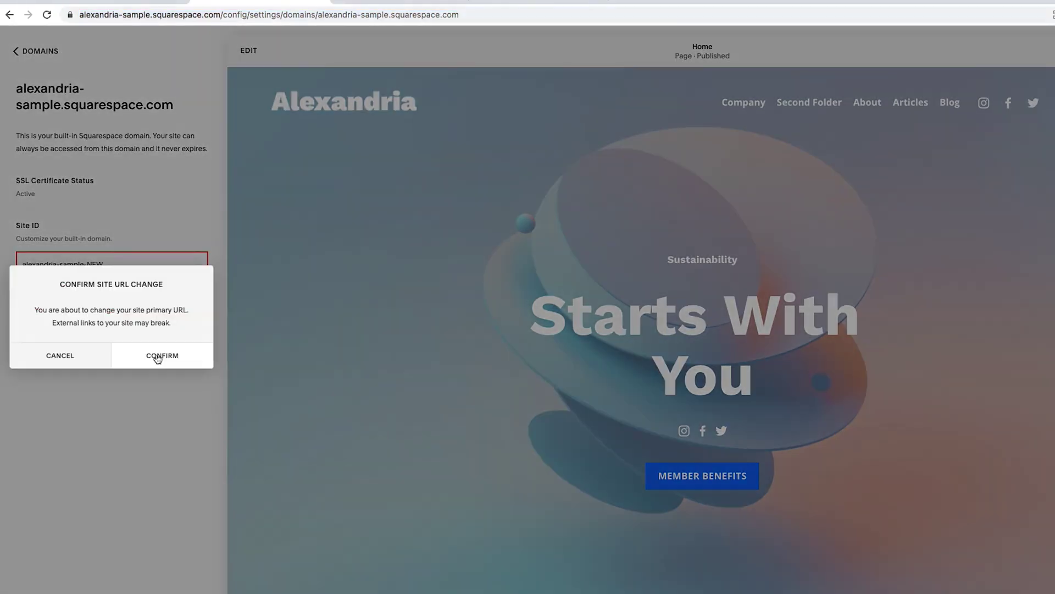
{"action": "left_click", "coordinate": [157, 357]}
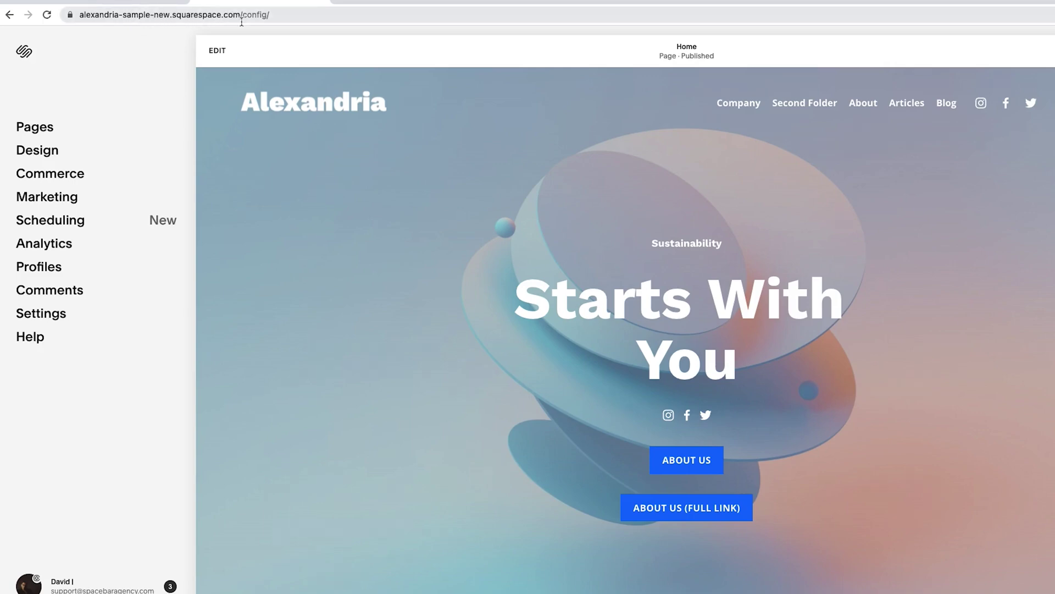
- Test the About Us button and the About Us (Full Link) button on the renamed domain
{"action": "left_click", "coordinate": [688, 465]}
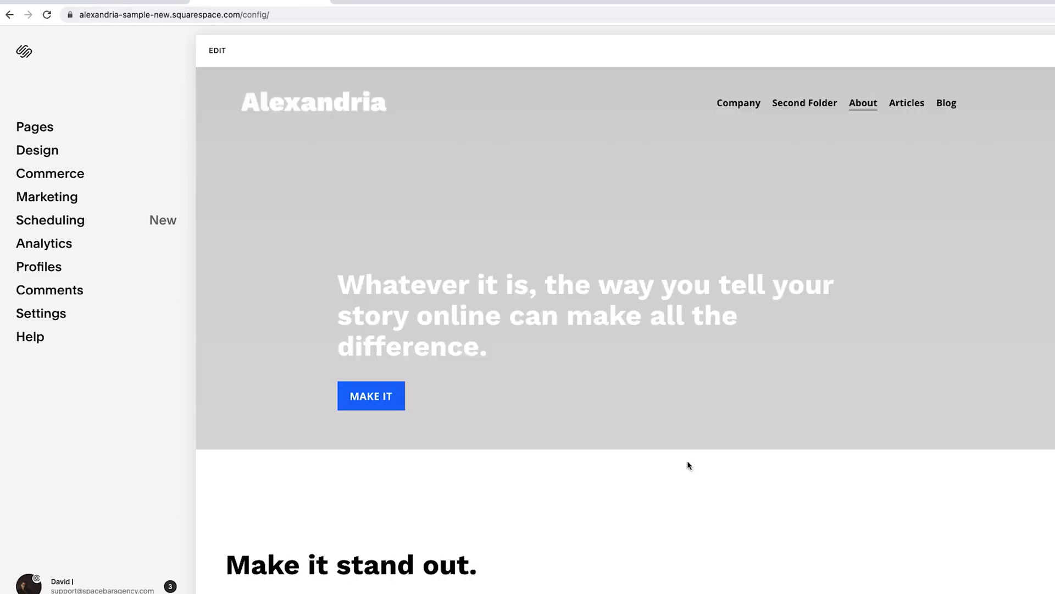
{"action": "key", "text": "super+Left"}
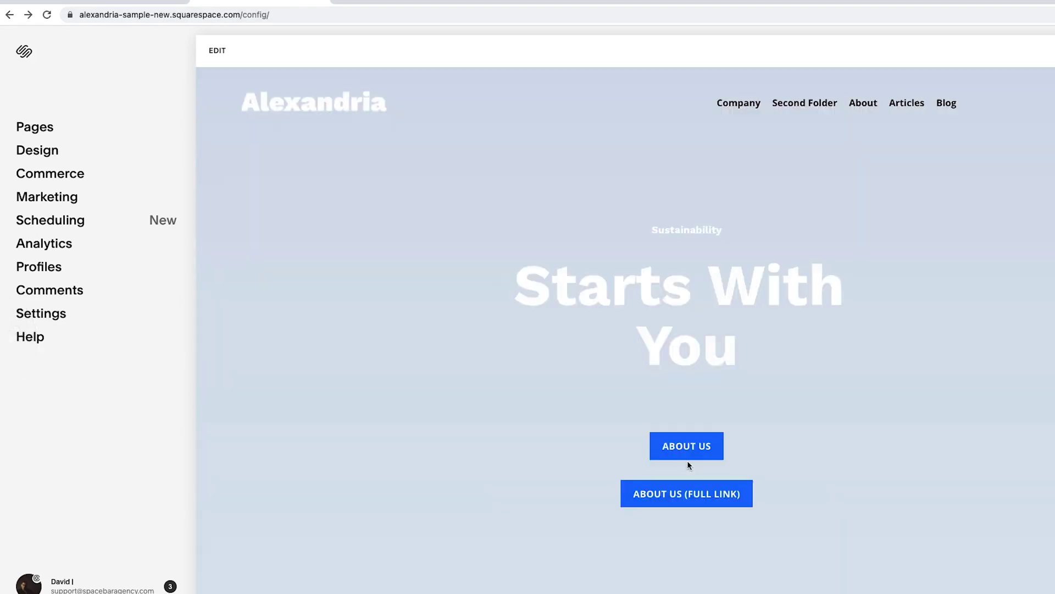
{"action": "left_click", "coordinate": [695, 511]}
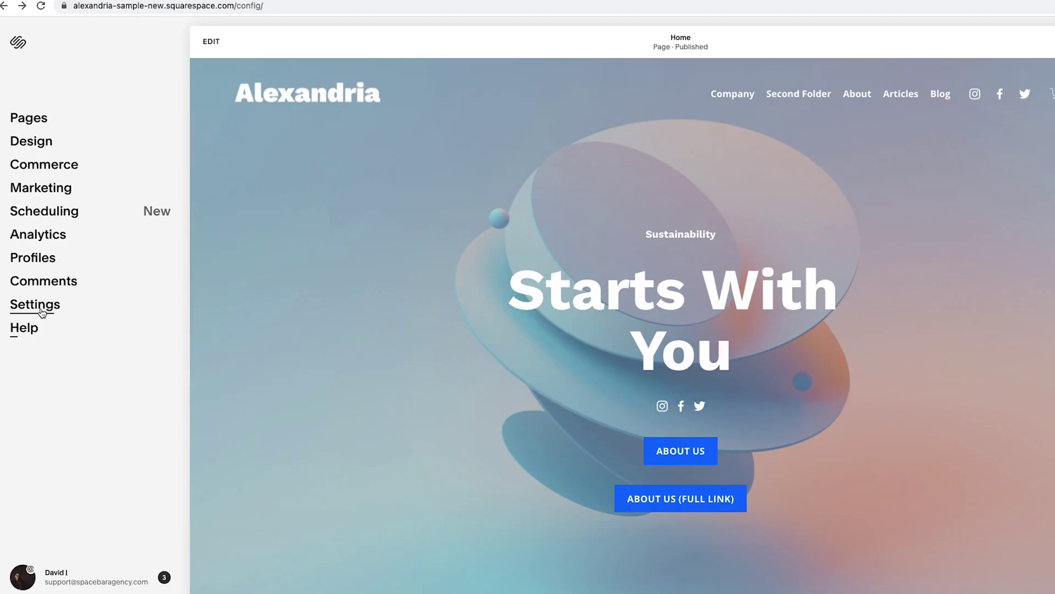
- Open the built-in domain's settings, shorten the site ID to alexandria-sample and request the rename
{"action": "left_click", "coordinate": [36, 305]}
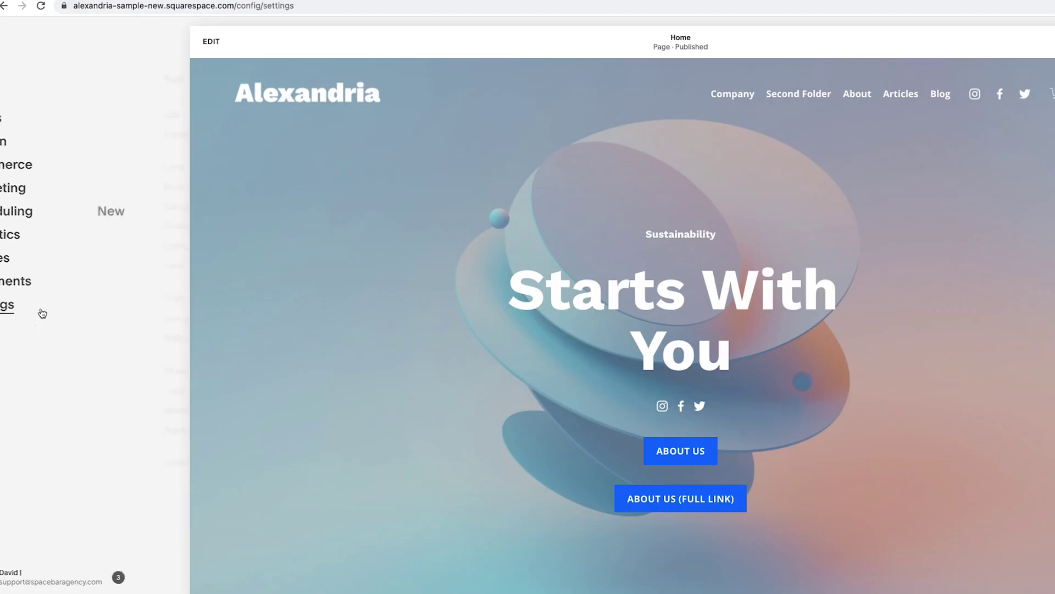
{"action": "left_click", "coordinate": [35, 301]}
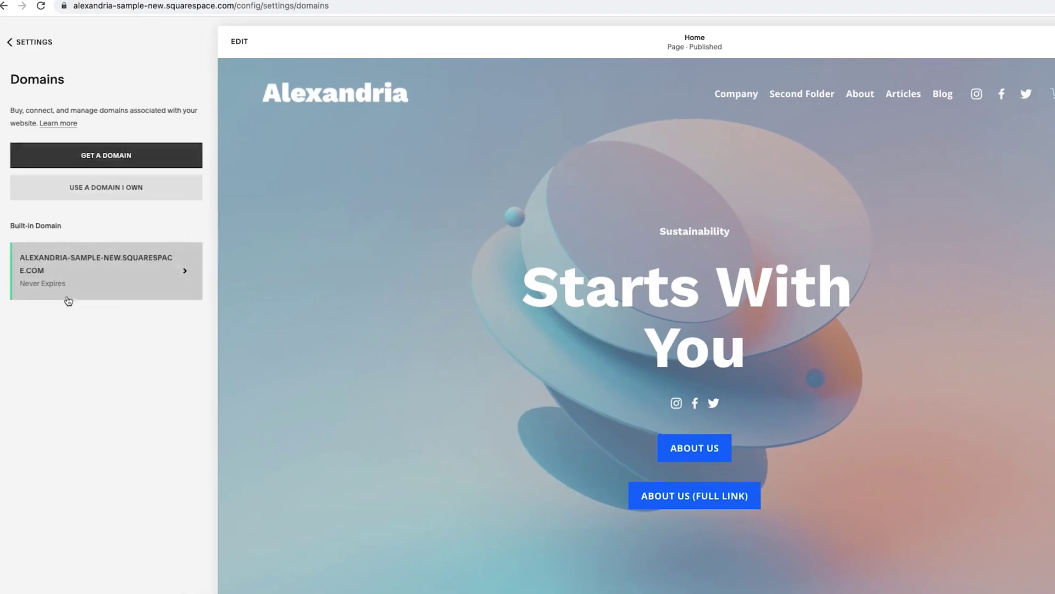
{"action": "left_click", "coordinate": [94, 272]}
{"action": "double_click", "coordinate": [88, 256]}
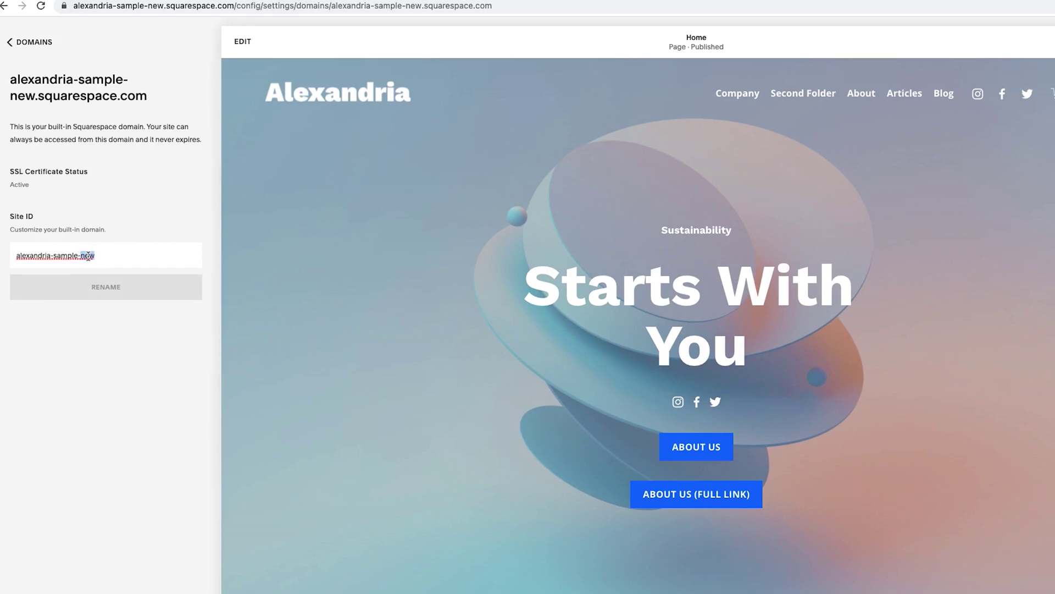
{"action": "key", "text": "BackSpace"}
{"action": "key", "text": "BackSpace"}
{"action": "left_click", "coordinate": [117, 289]}
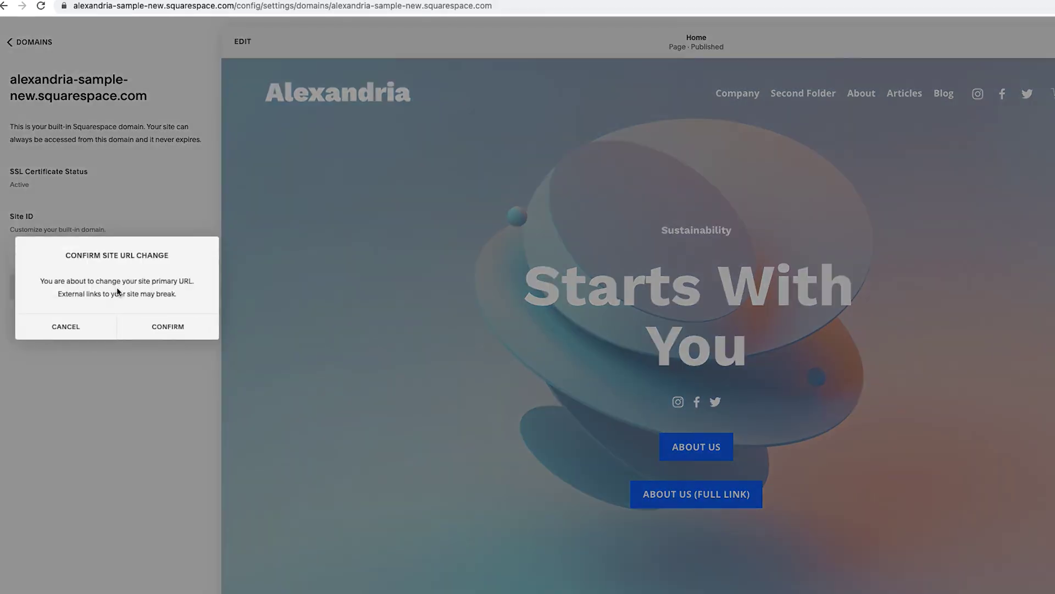